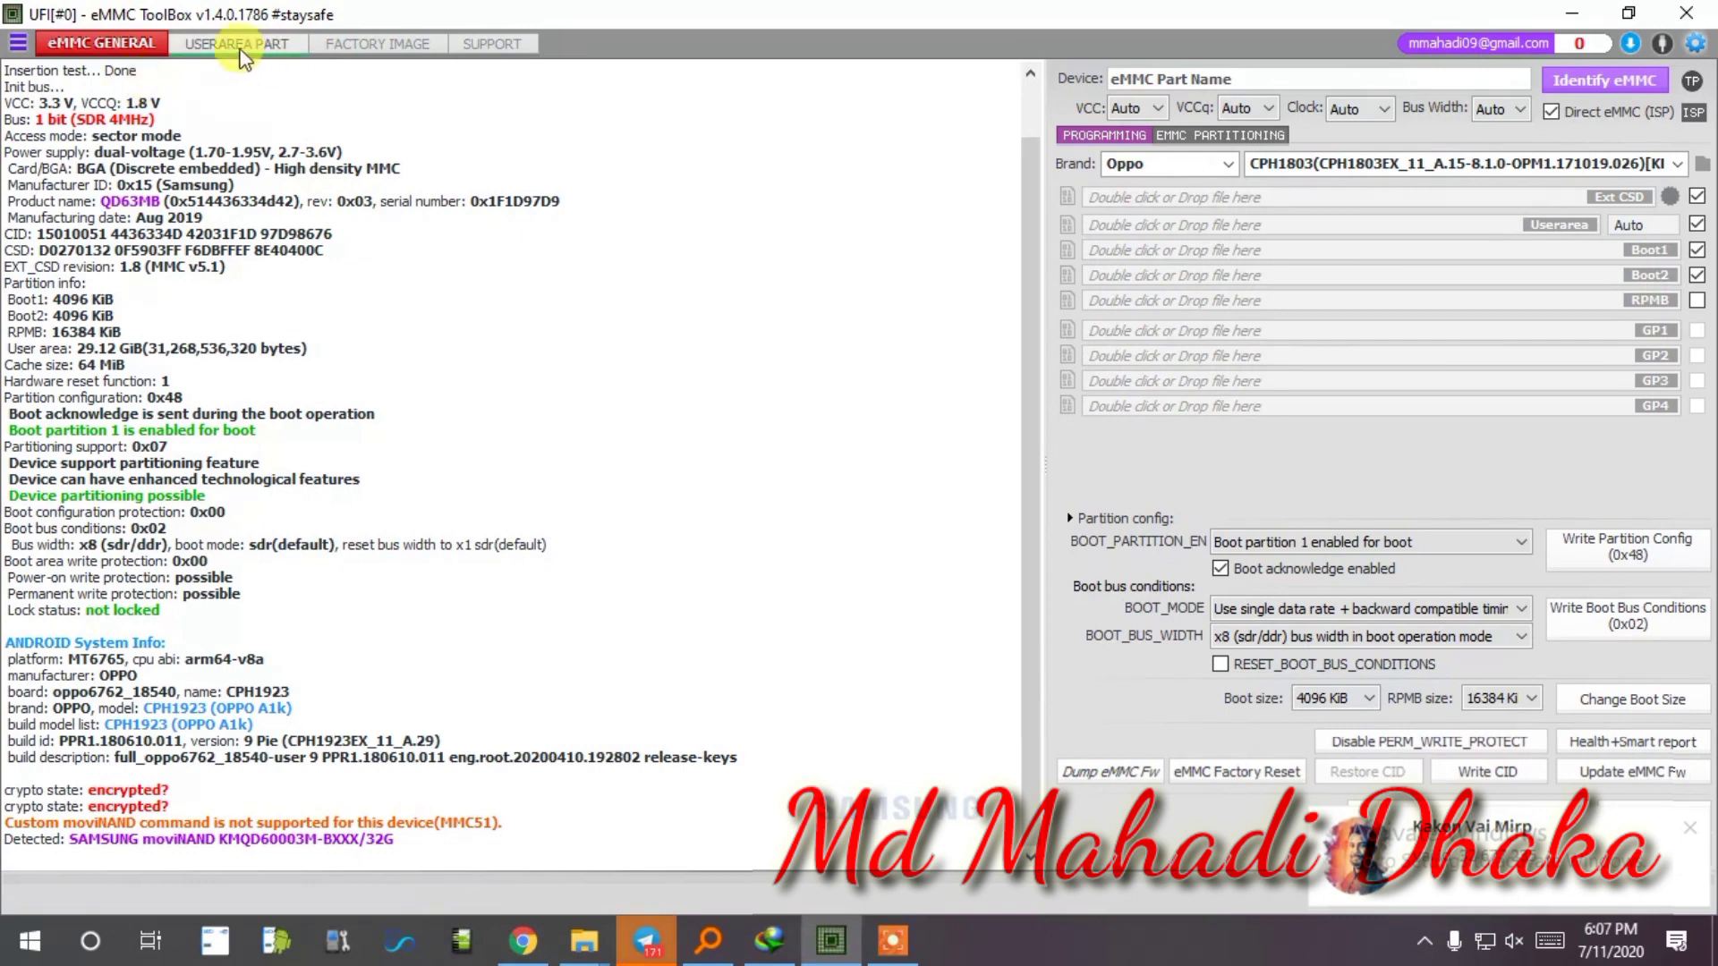
# - Select the oppo_custom, nvdata, persist, proinfo and nvram user-area partitions and read them to image files
pyautogui.click(240, 46)
pyautogui.click(1068, 440)
pyautogui.click(1067, 560)
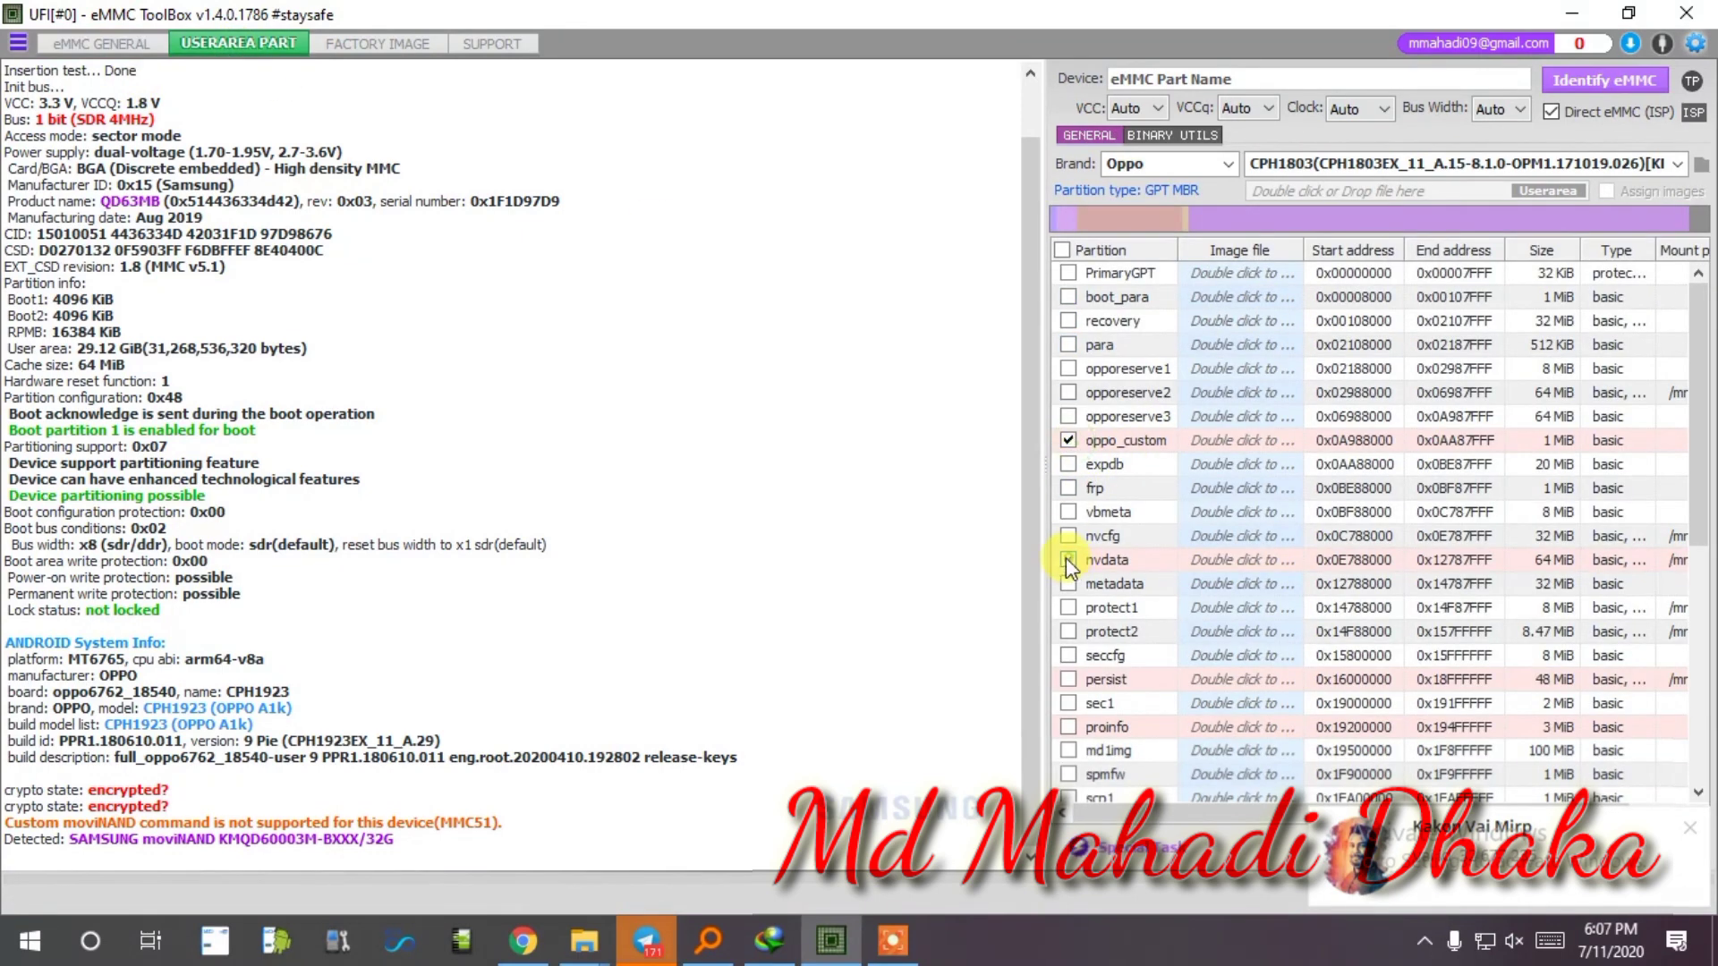
pyautogui.click(1068, 679)
pyautogui.click(1067, 726)
pyautogui.scroll(-6, 1333, 447)
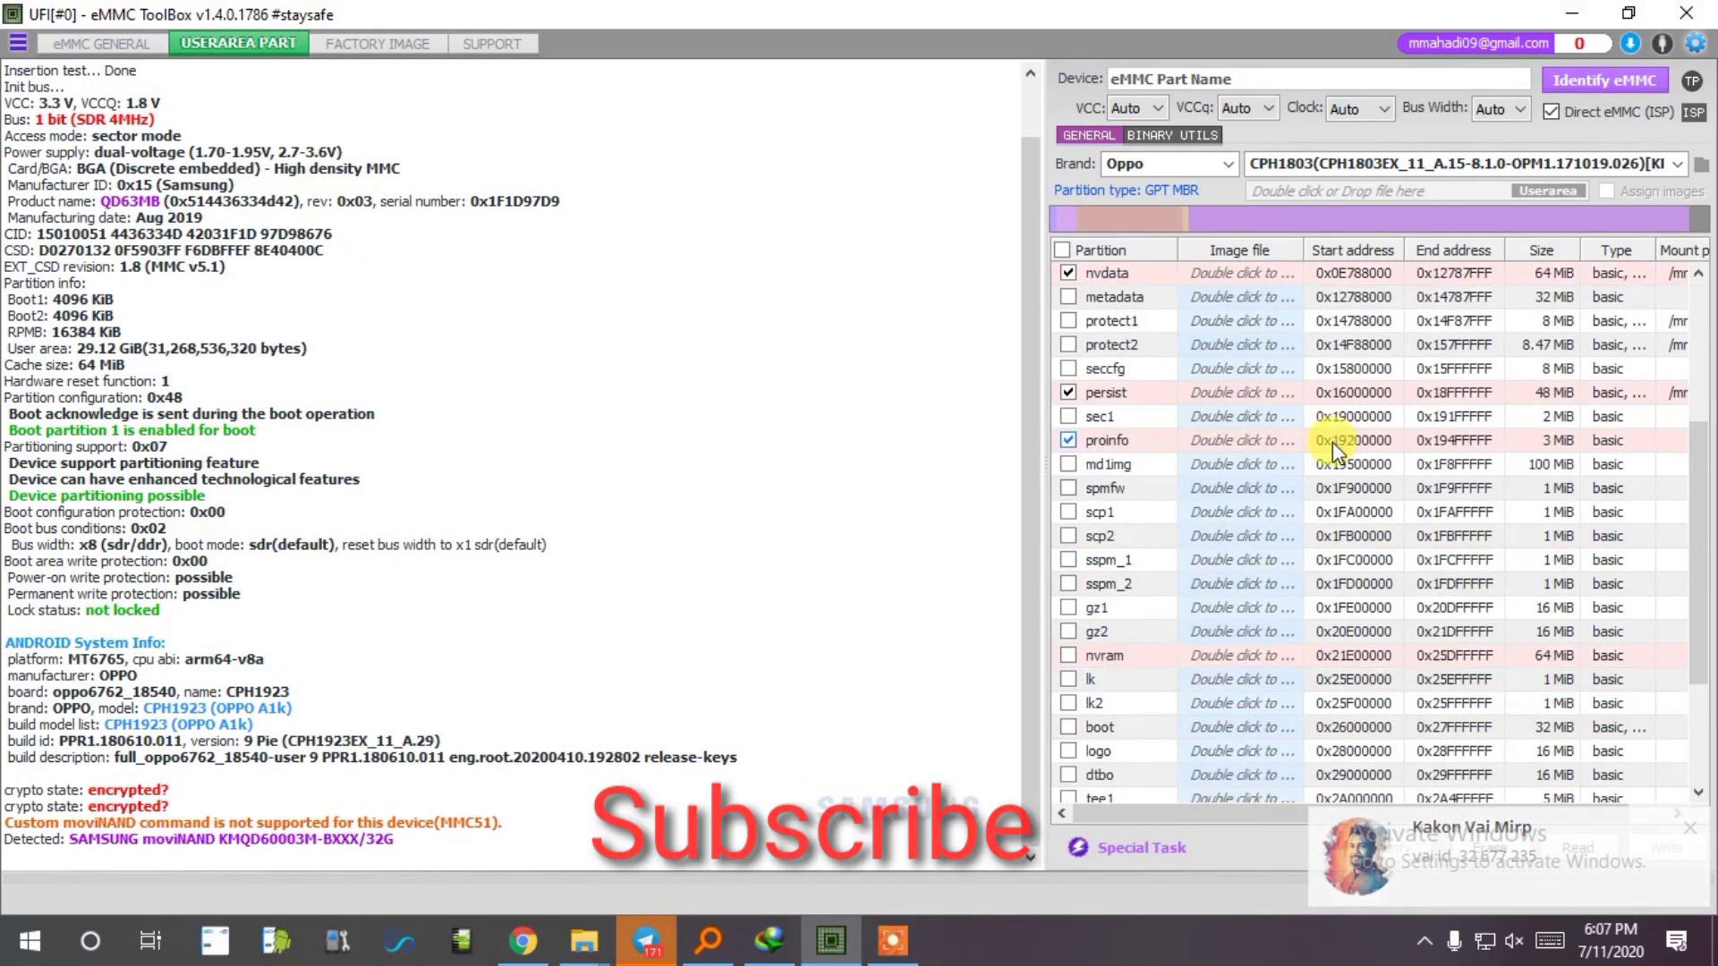
pyautogui.click(1068, 525)
pyautogui.scroll(-1, 1128, 421)
pyautogui.scroll(6, 1179, 449)
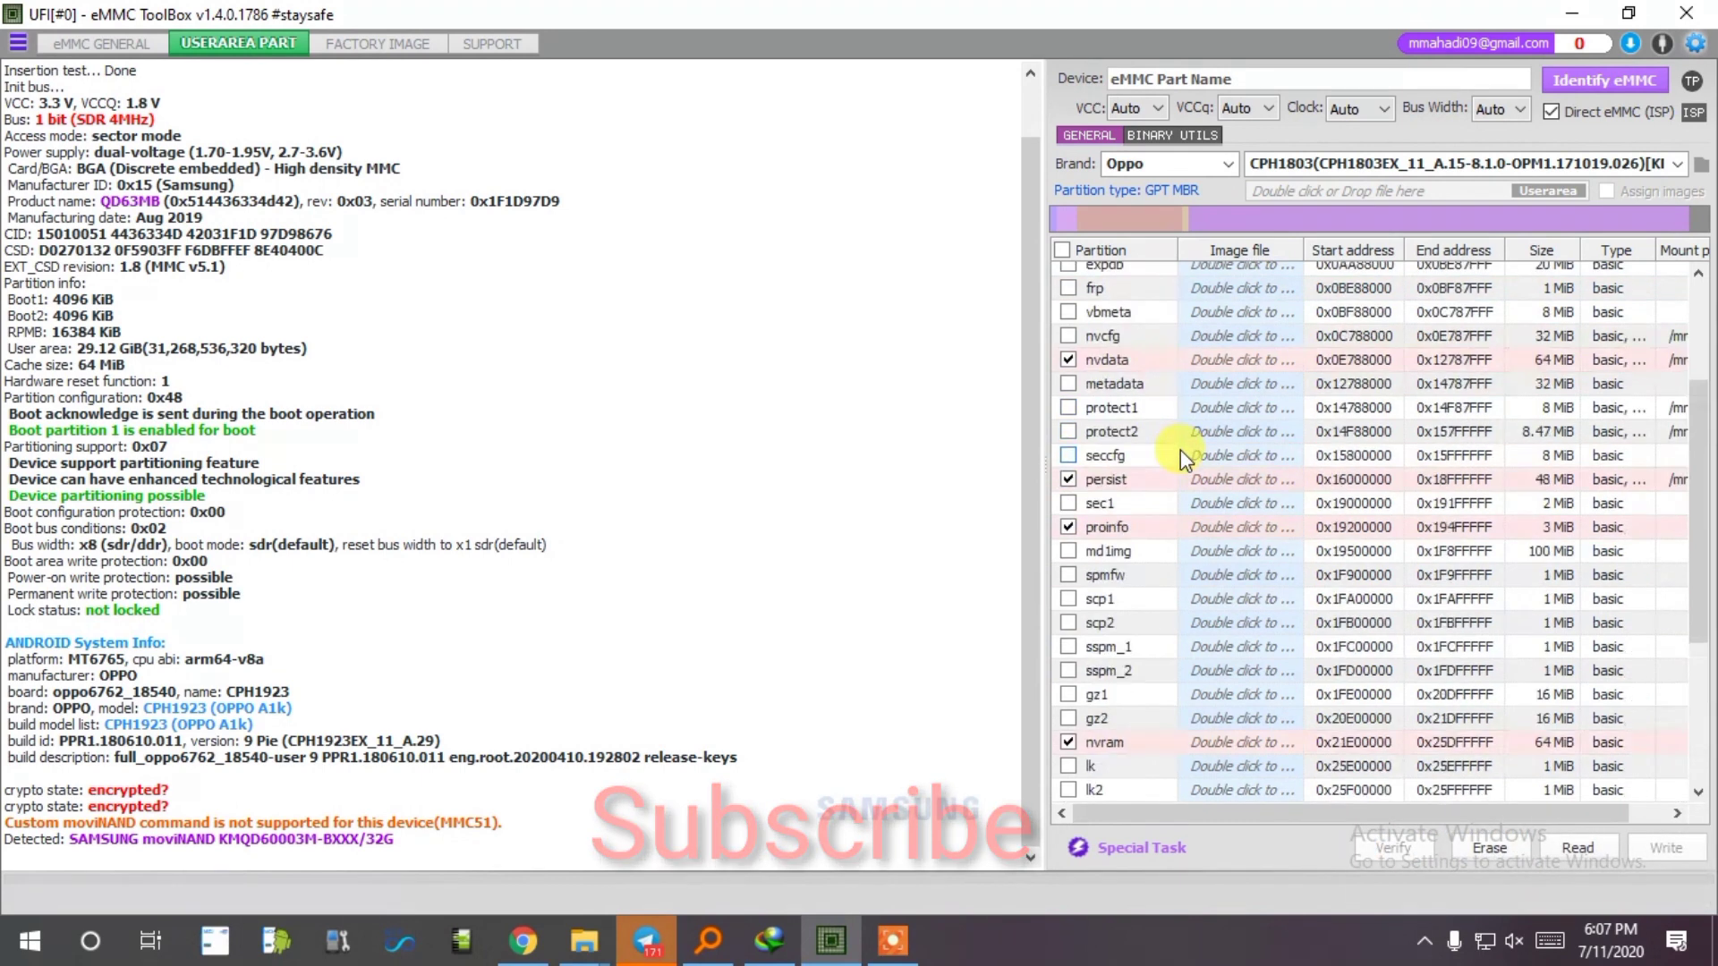
pyautogui.scroll(-6, 1181, 449)
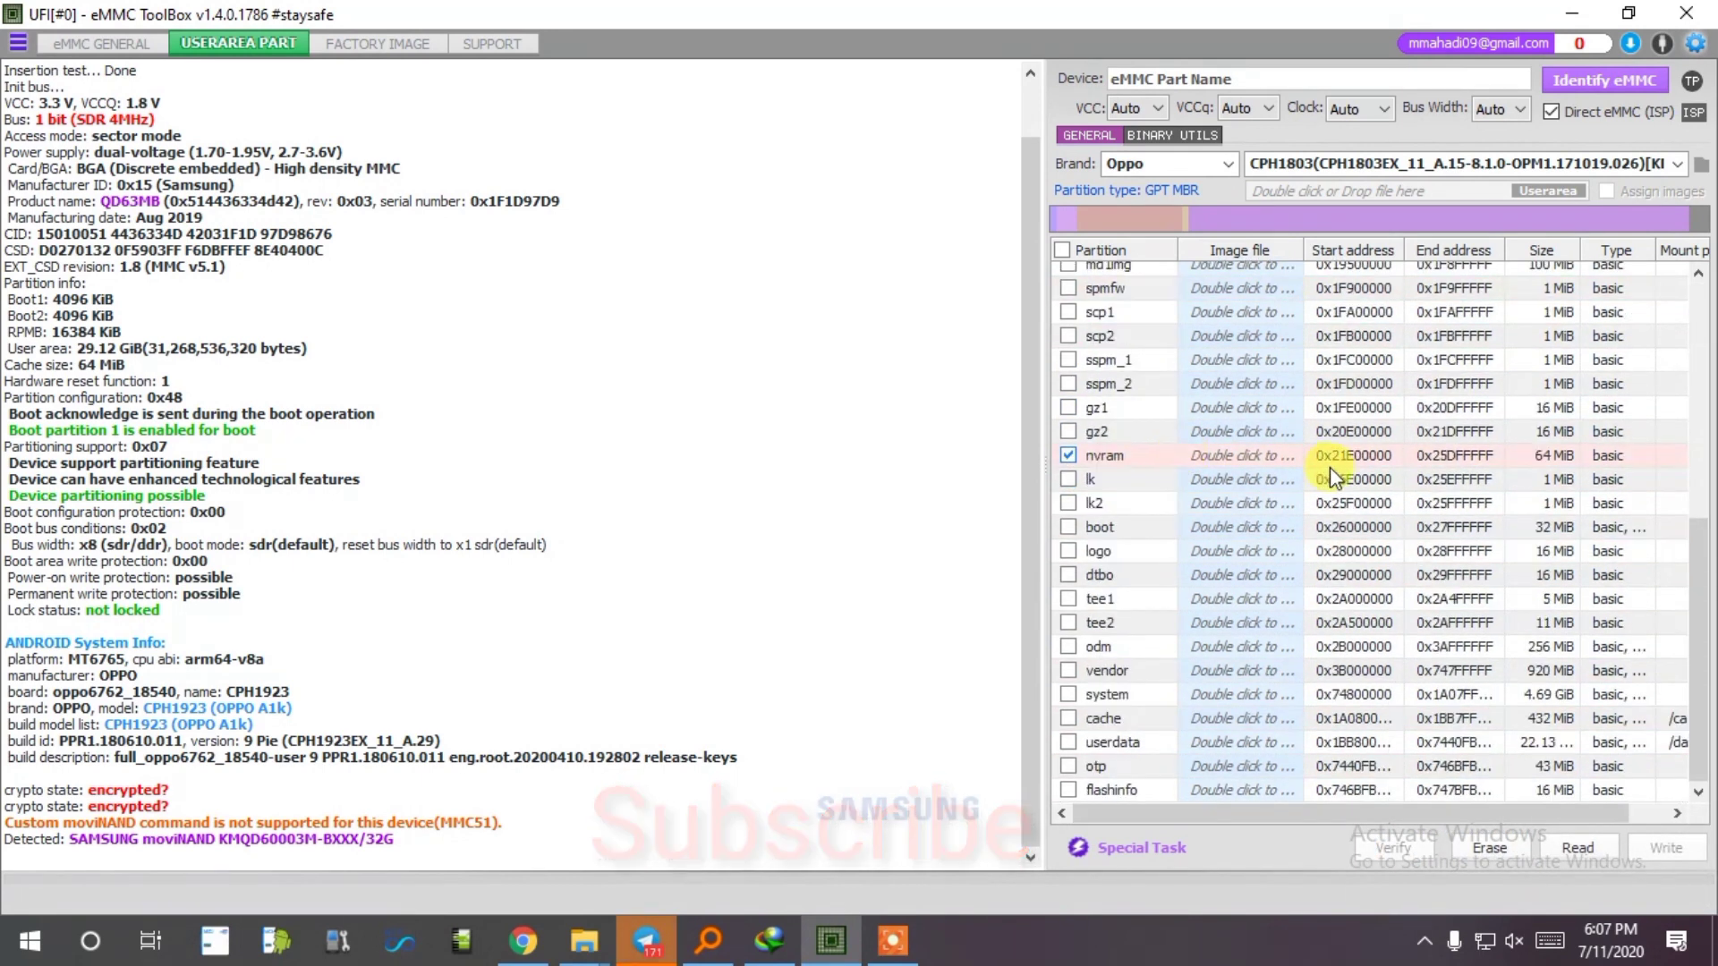
pyautogui.click(1586, 845)
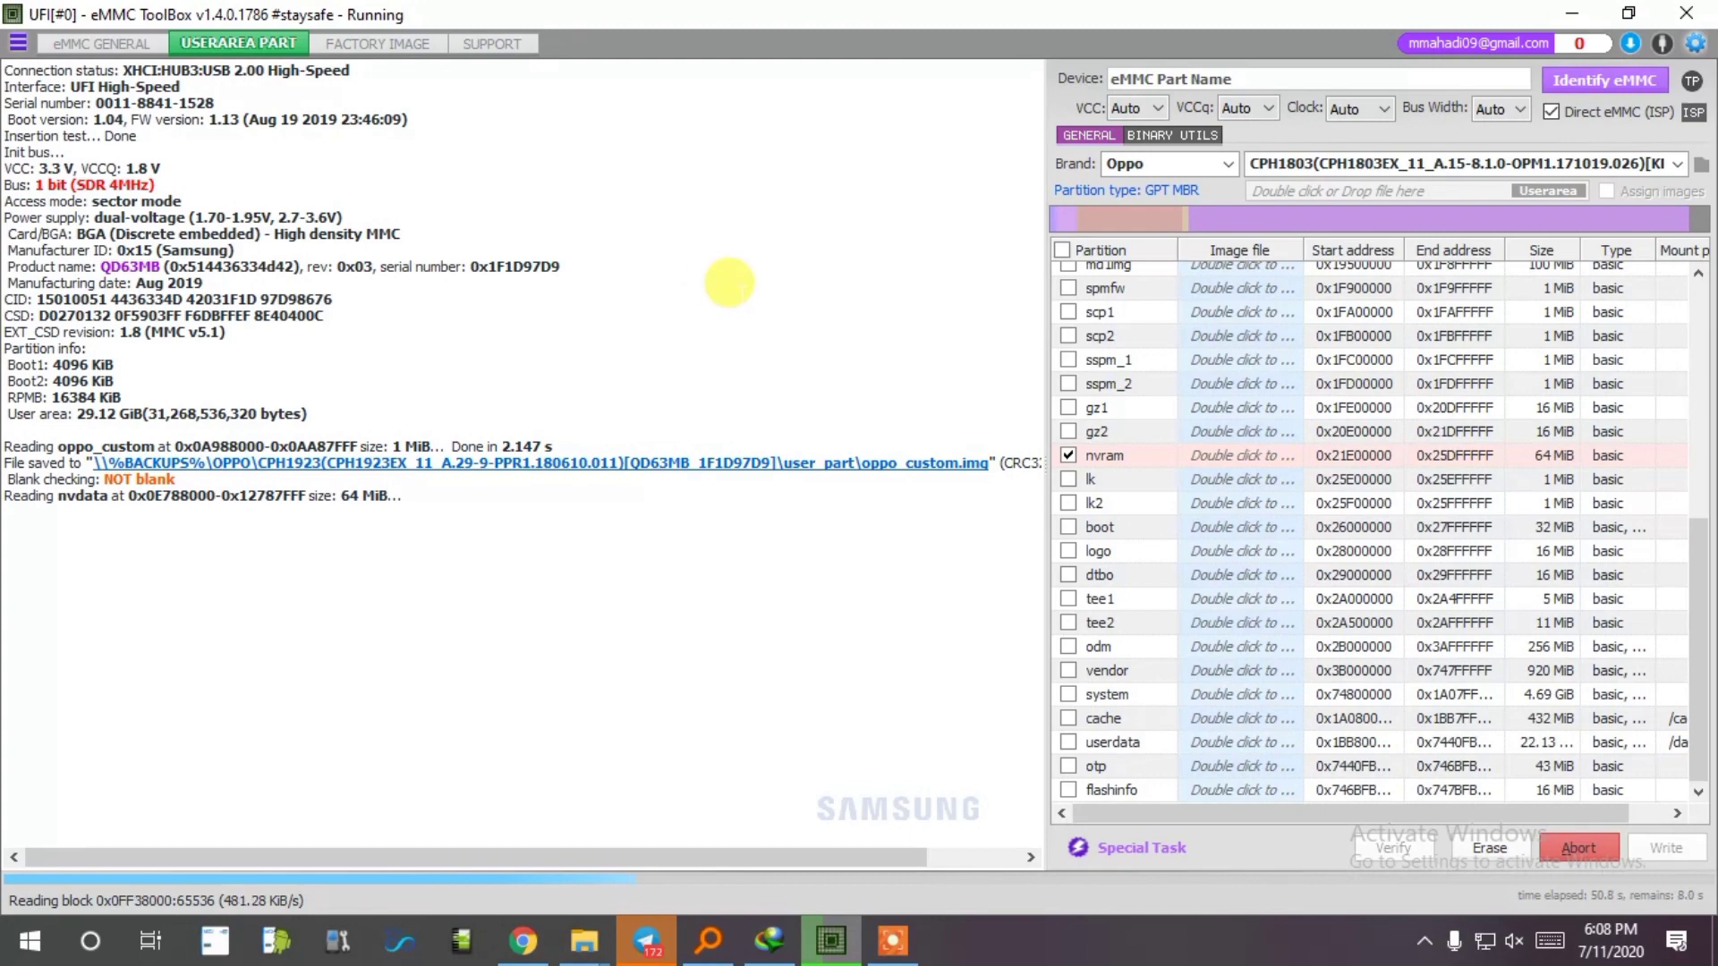
# - Clear the desktop by closing the Flash File (E:) folder and minimizing Internet Download Manager, refresh it, and return to eMMC ToolBox
pyautogui.click(1568, 10)
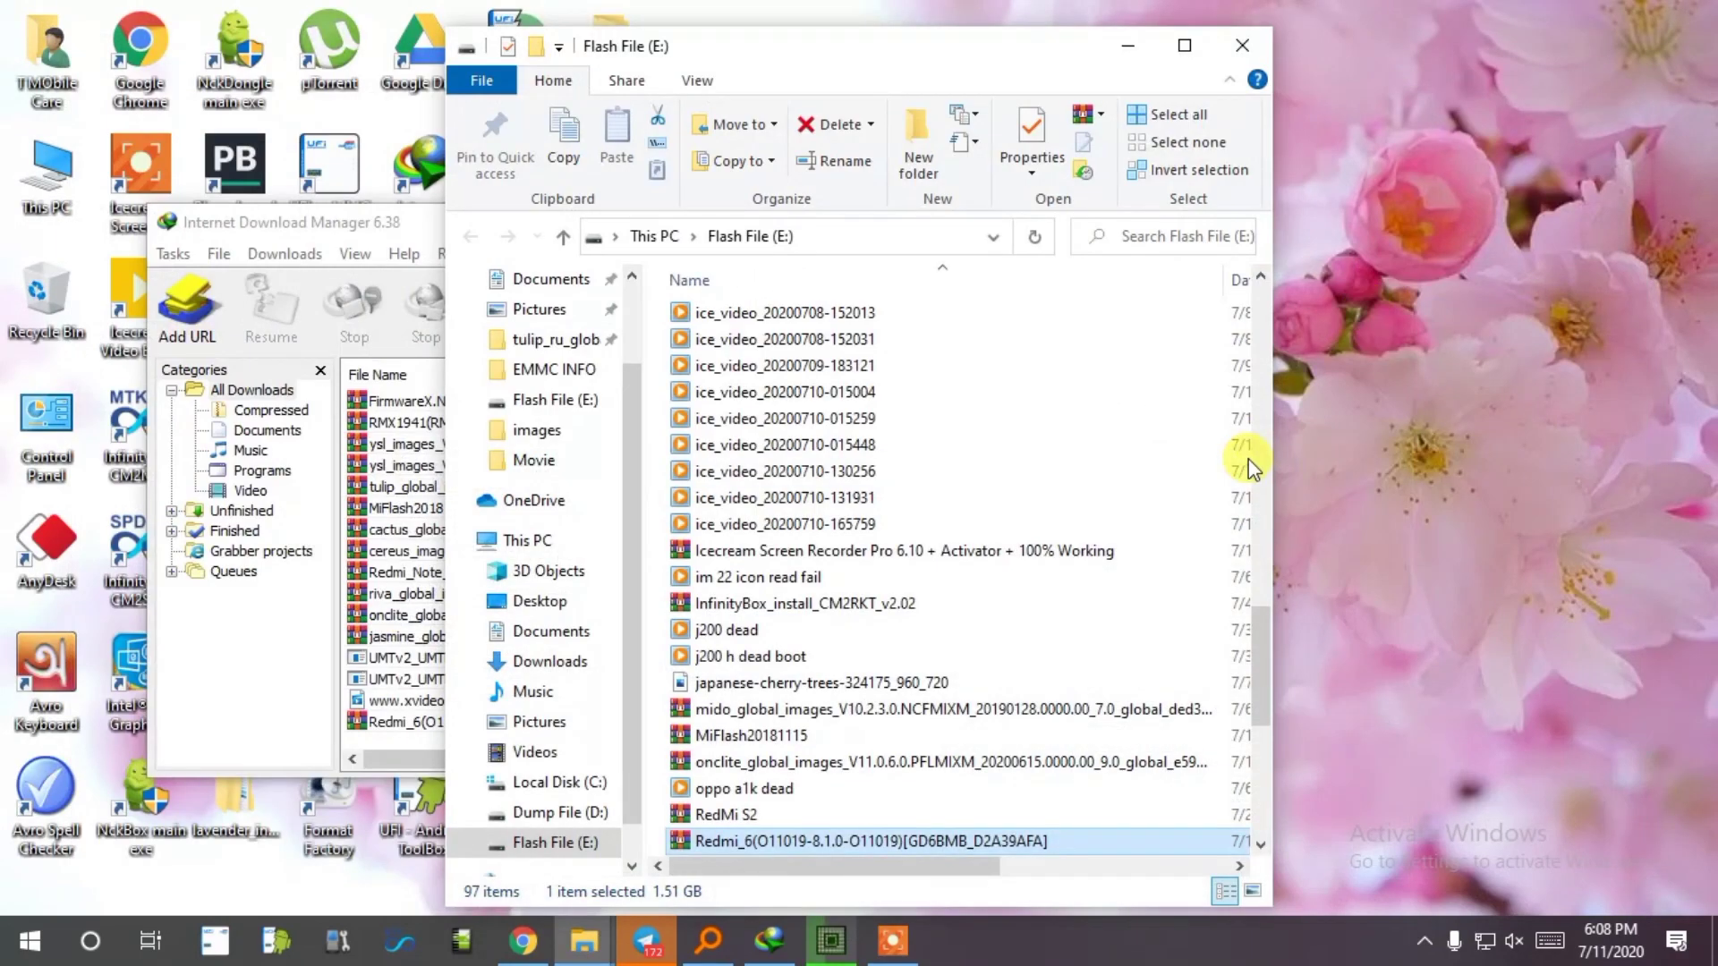
pyautogui.click(1249, 50)
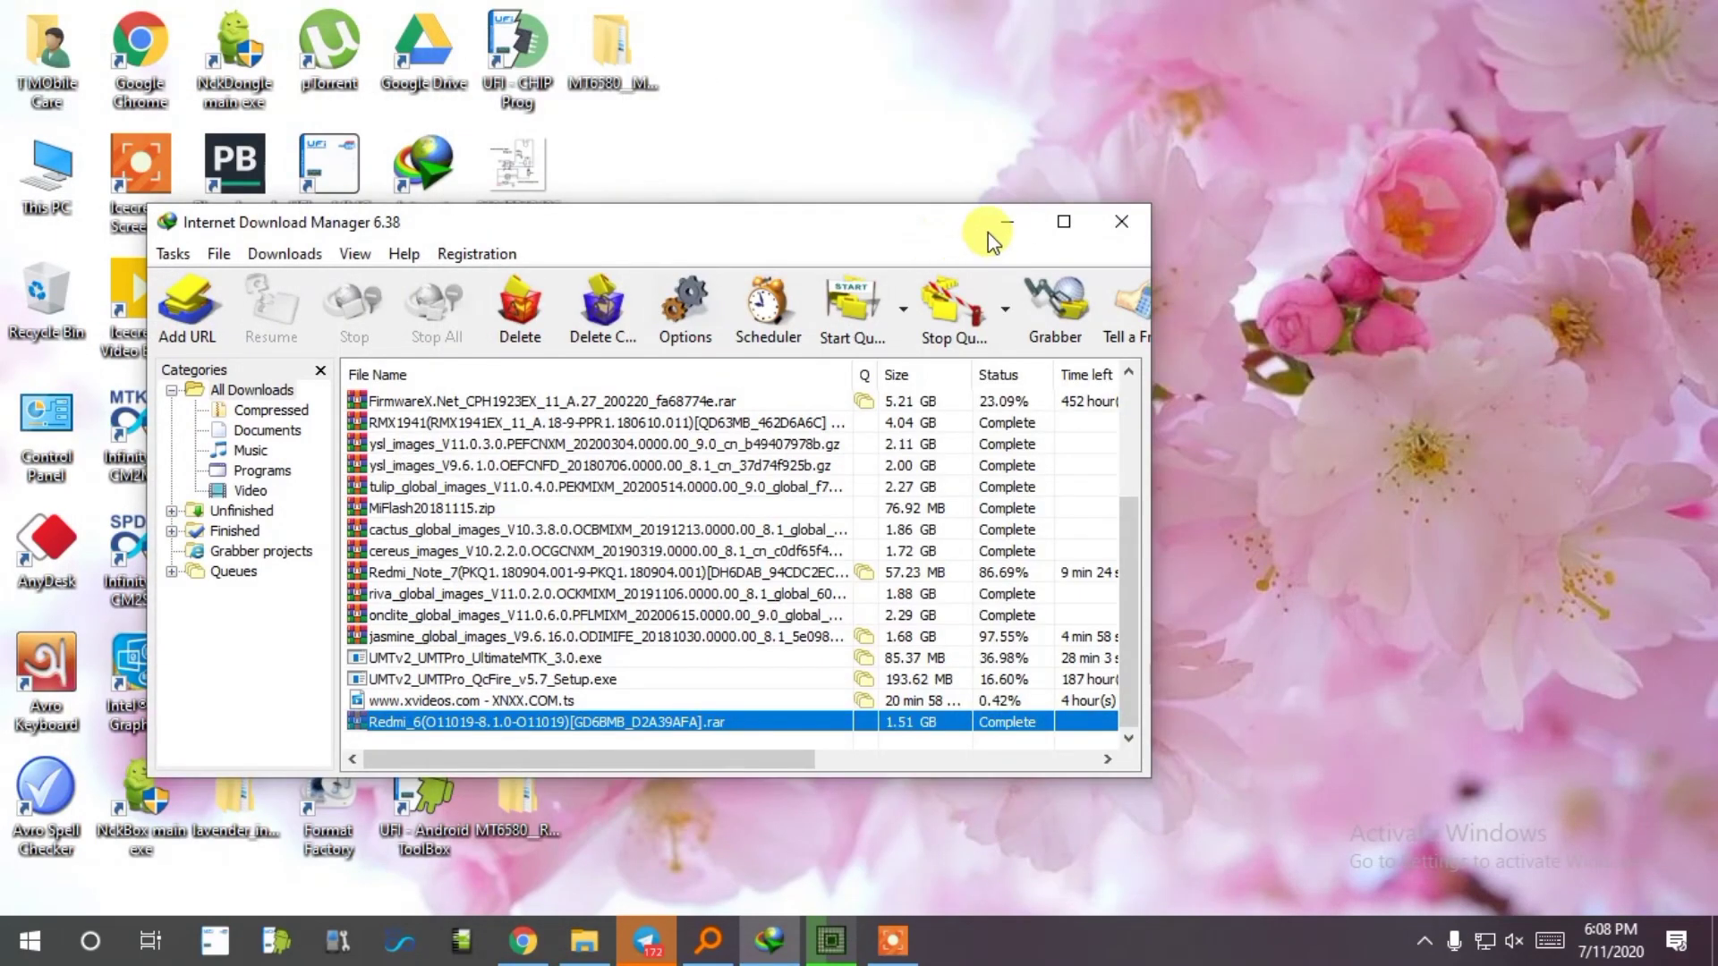
pyautogui.click(988, 220)
pyautogui.click(1427, 947)
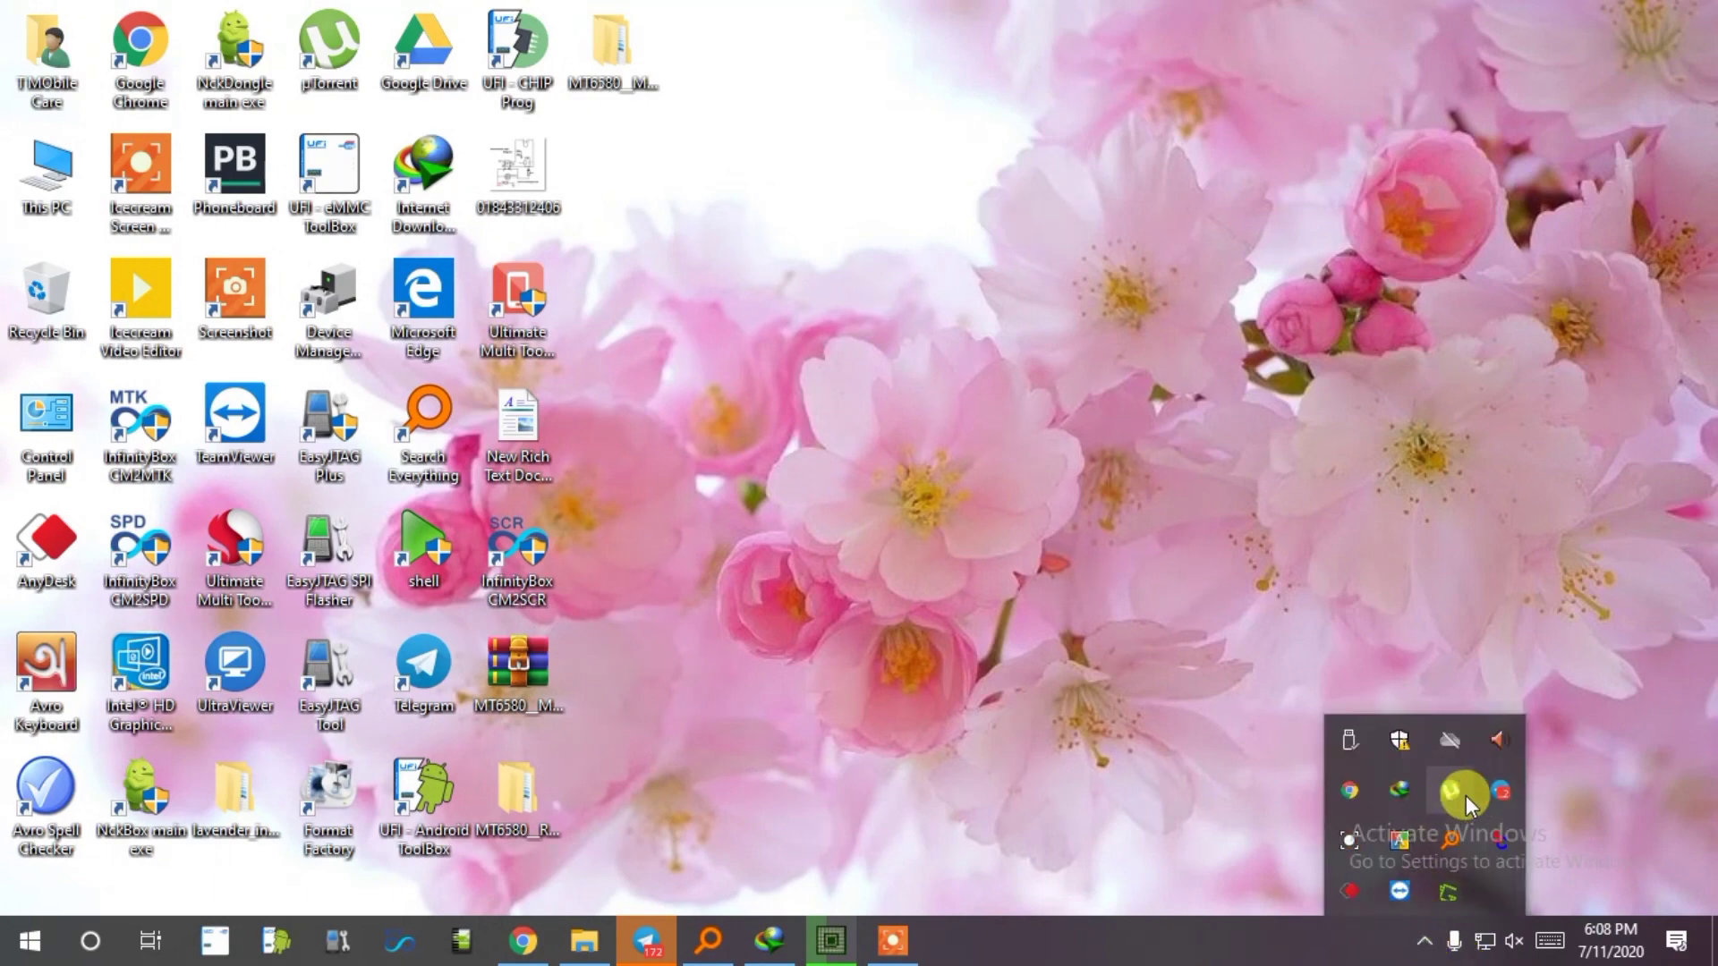
pyautogui.rightClick(1098, 723)
pyautogui.click(1162, 524)
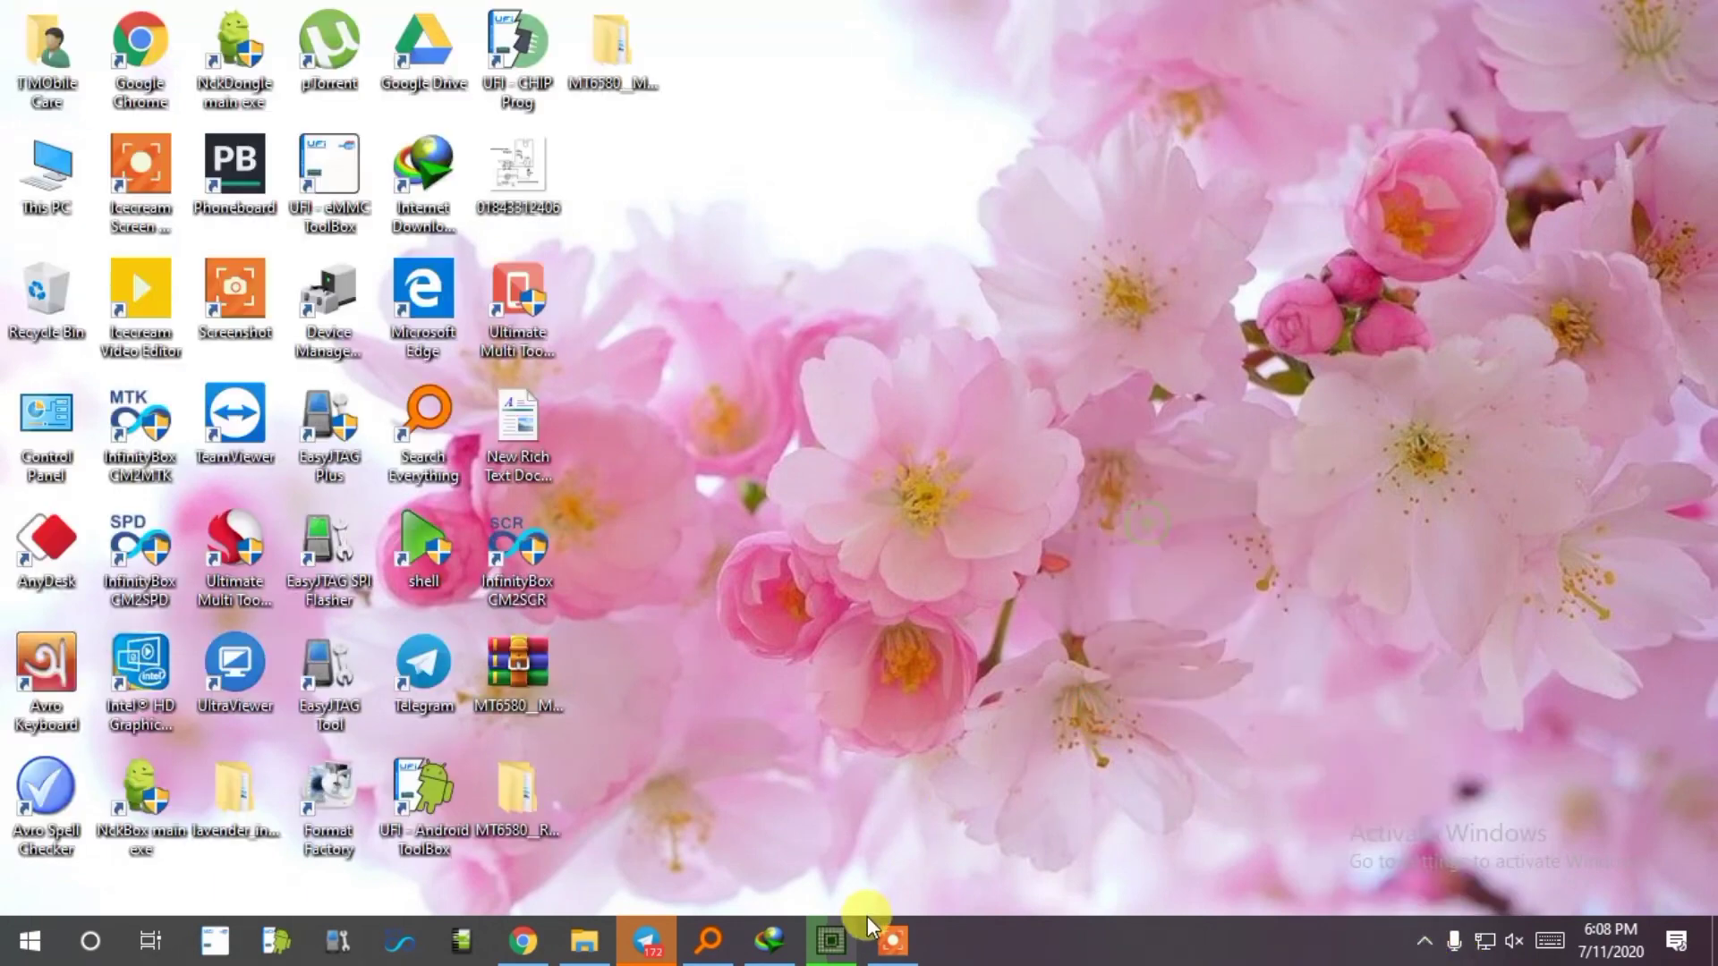
pyautogui.click(855, 940)
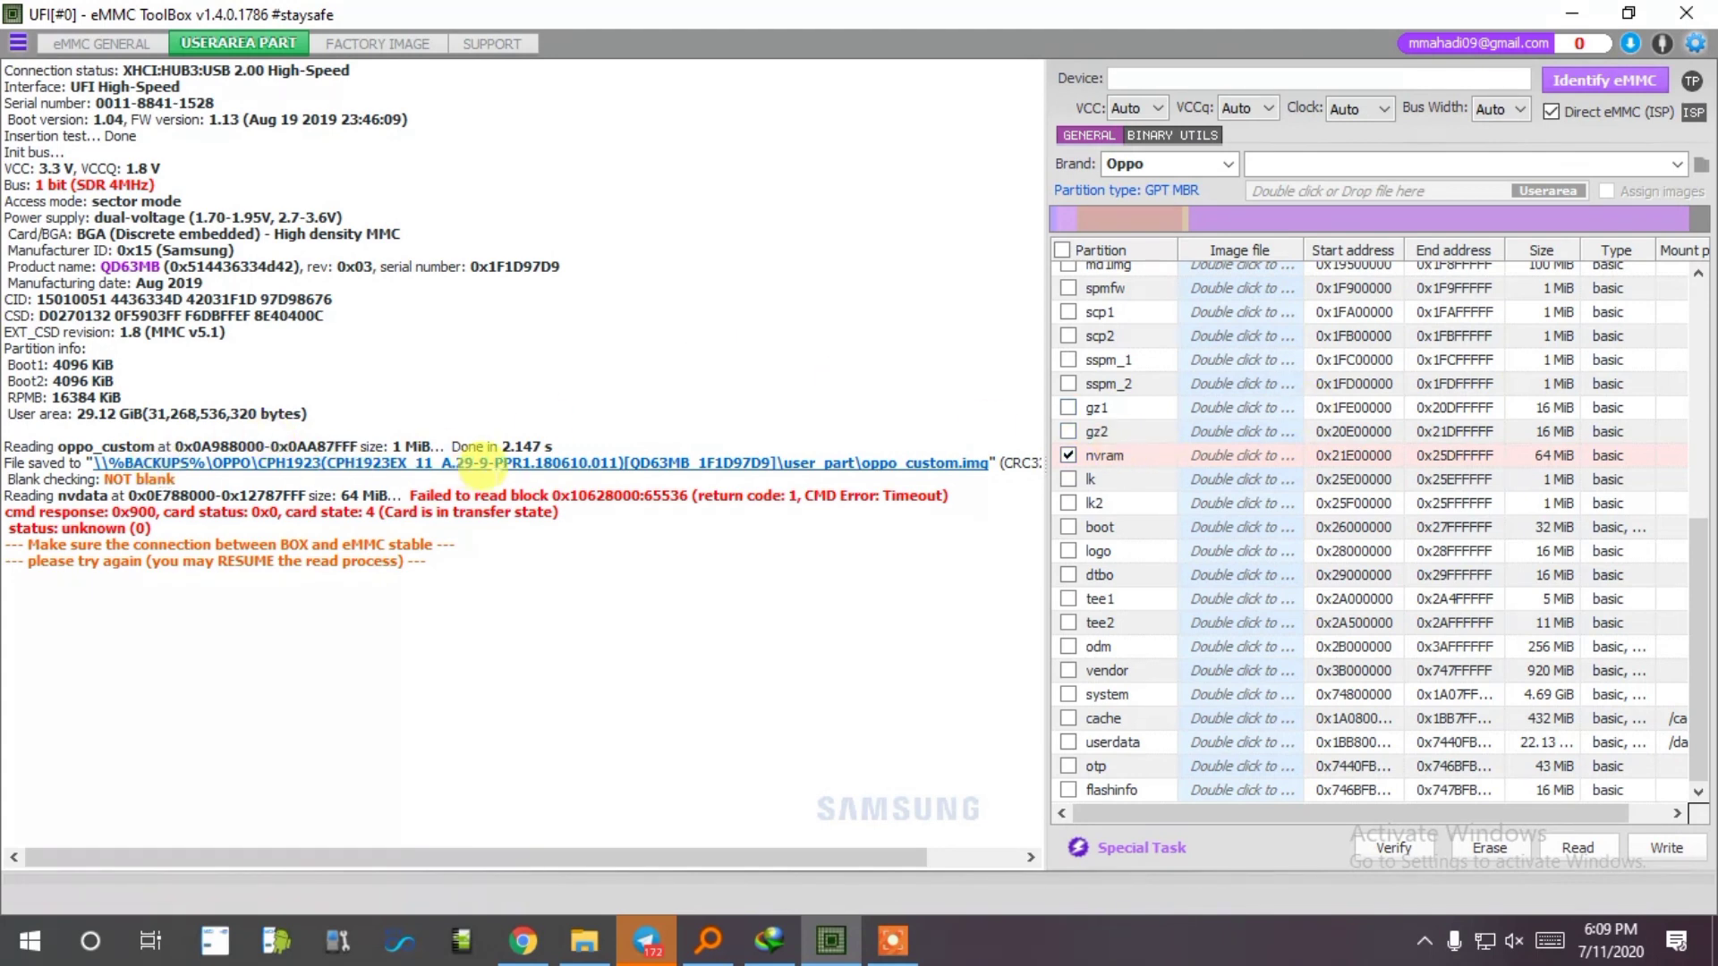
# - Deselect oppo_custom, set the clock to 24 MHz and read the remaining selected partitions, resuming the existing backup
pyautogui.scroll(6, 1175, 526)
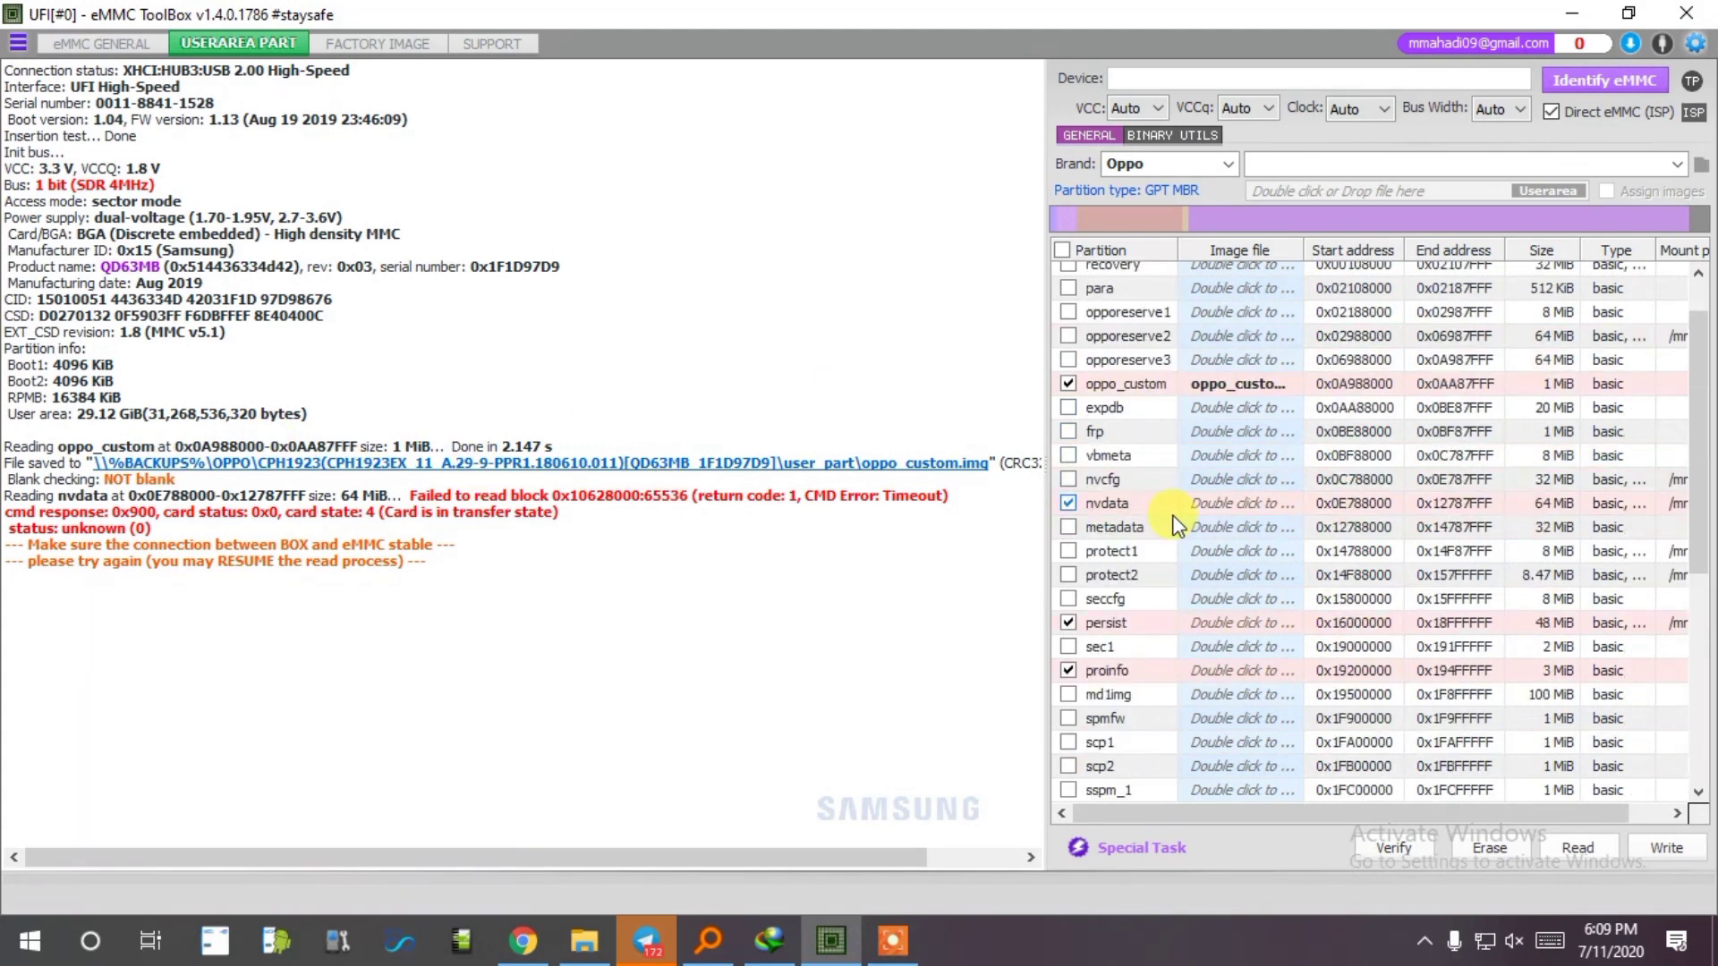
pyautogui.click(1068, 385)
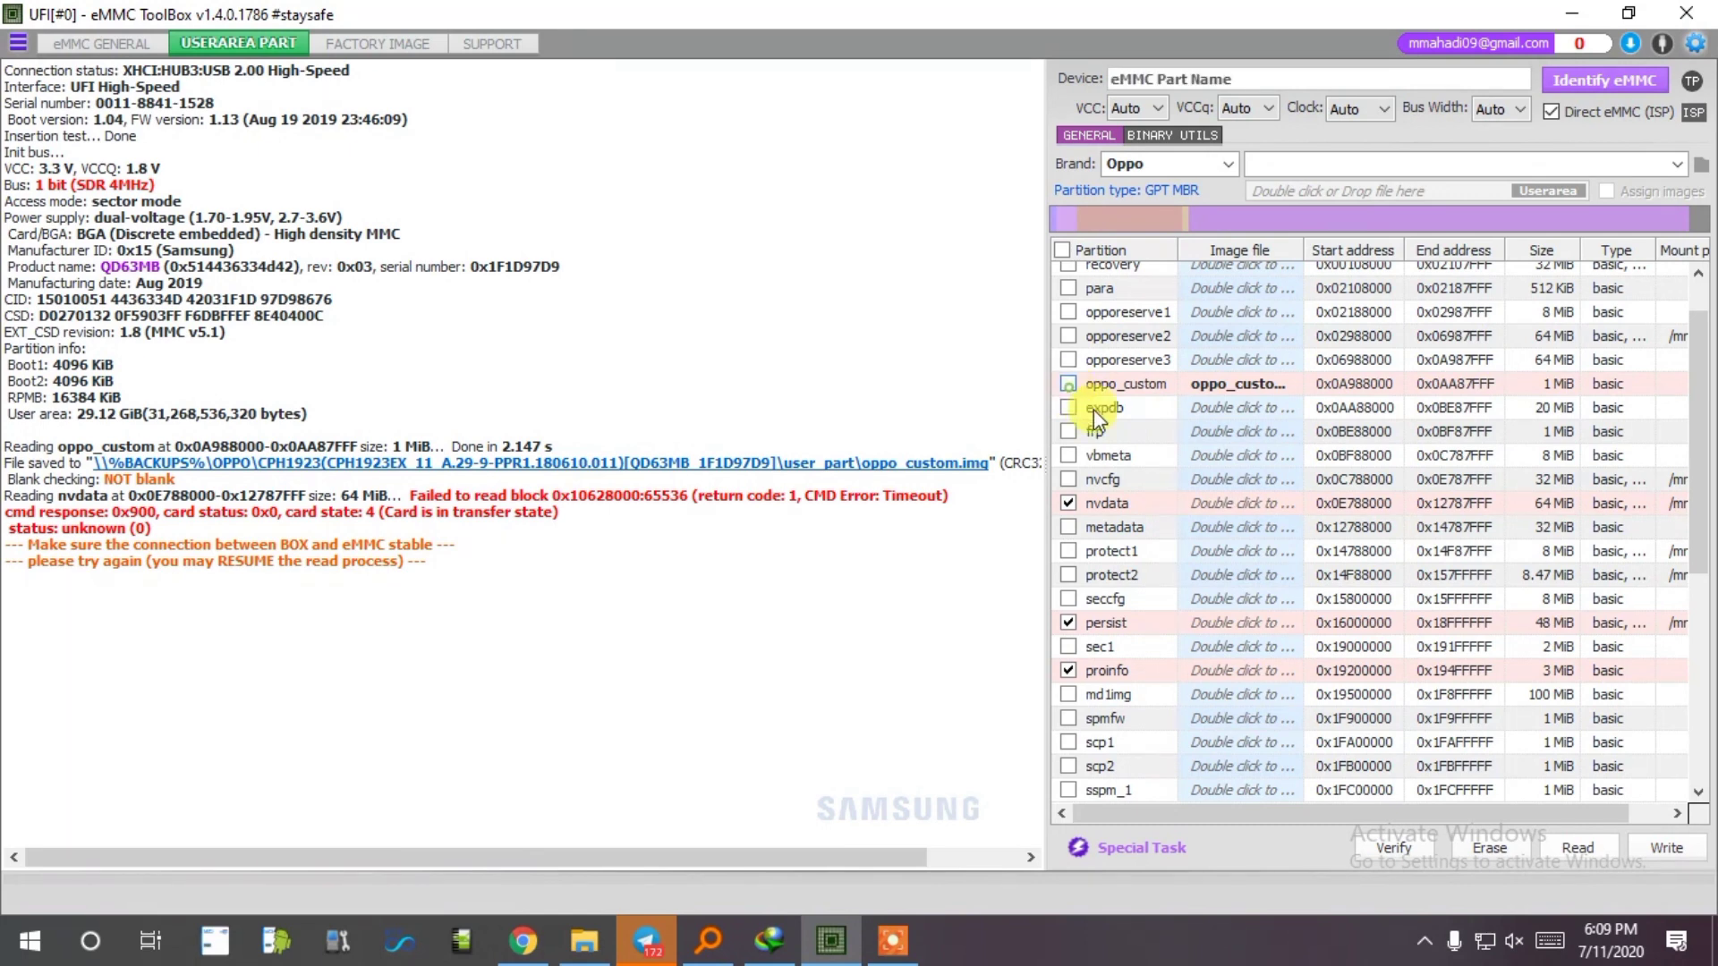
pyautogui.scroll(-2, 1220, 474)
pyautogui.click(1357, 108)
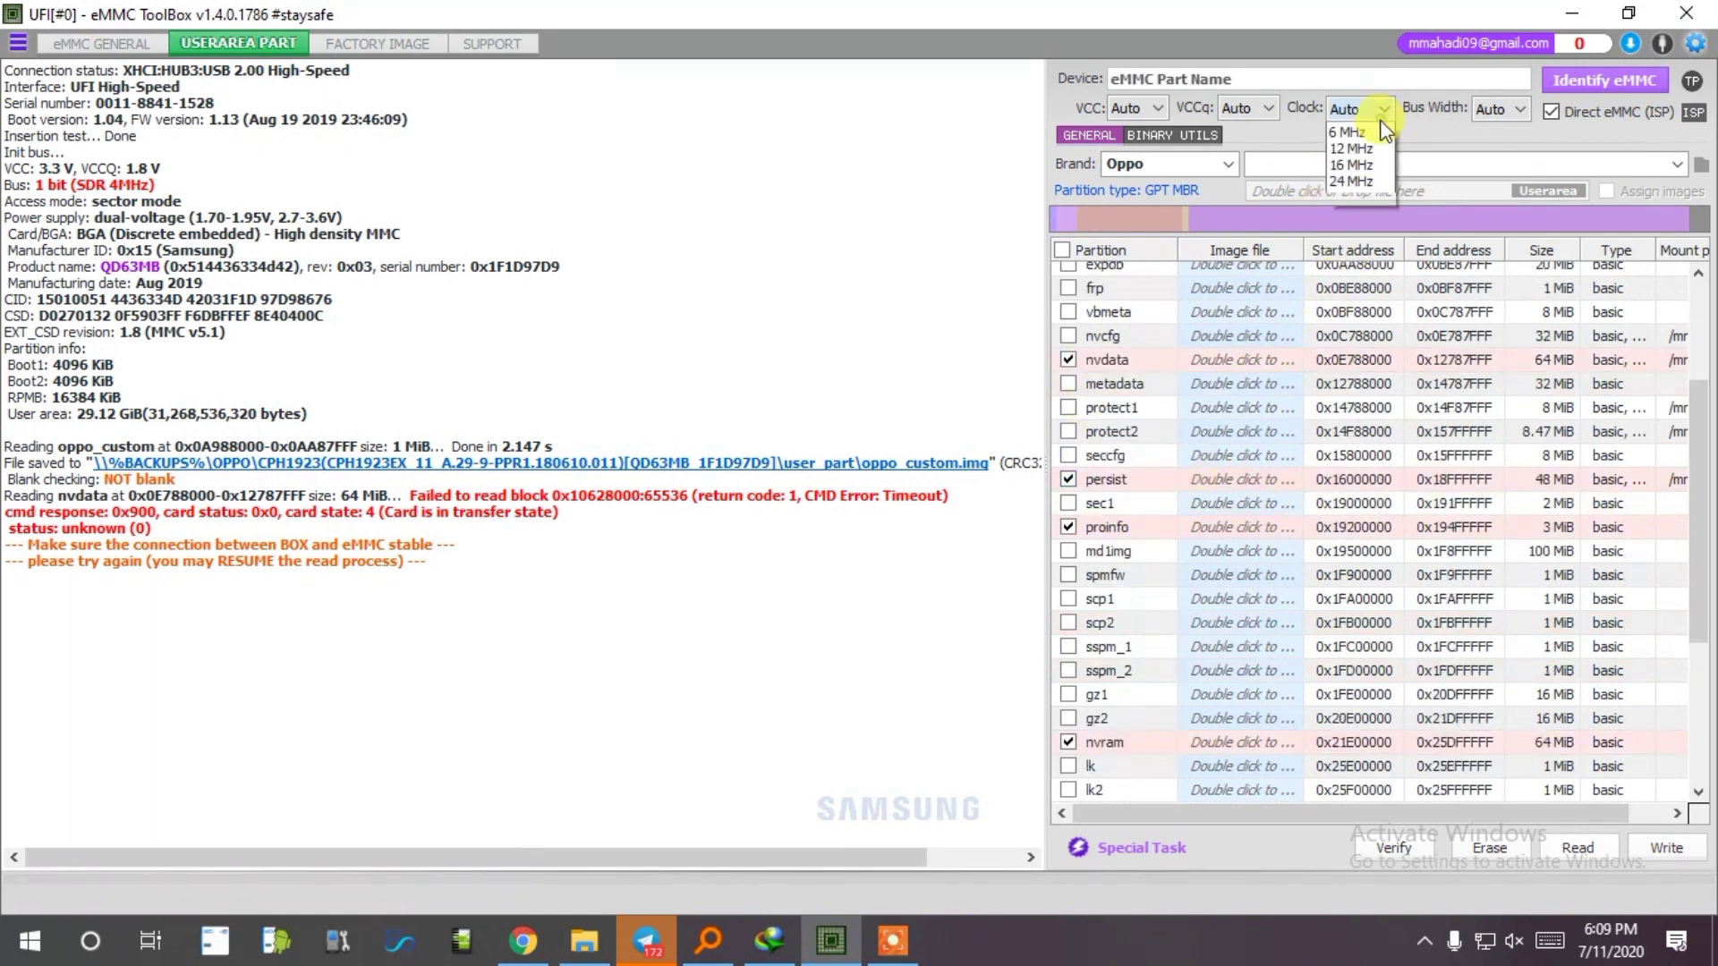
pyautogui.click(1361, 255)
pyautogui.click(1578, 847)
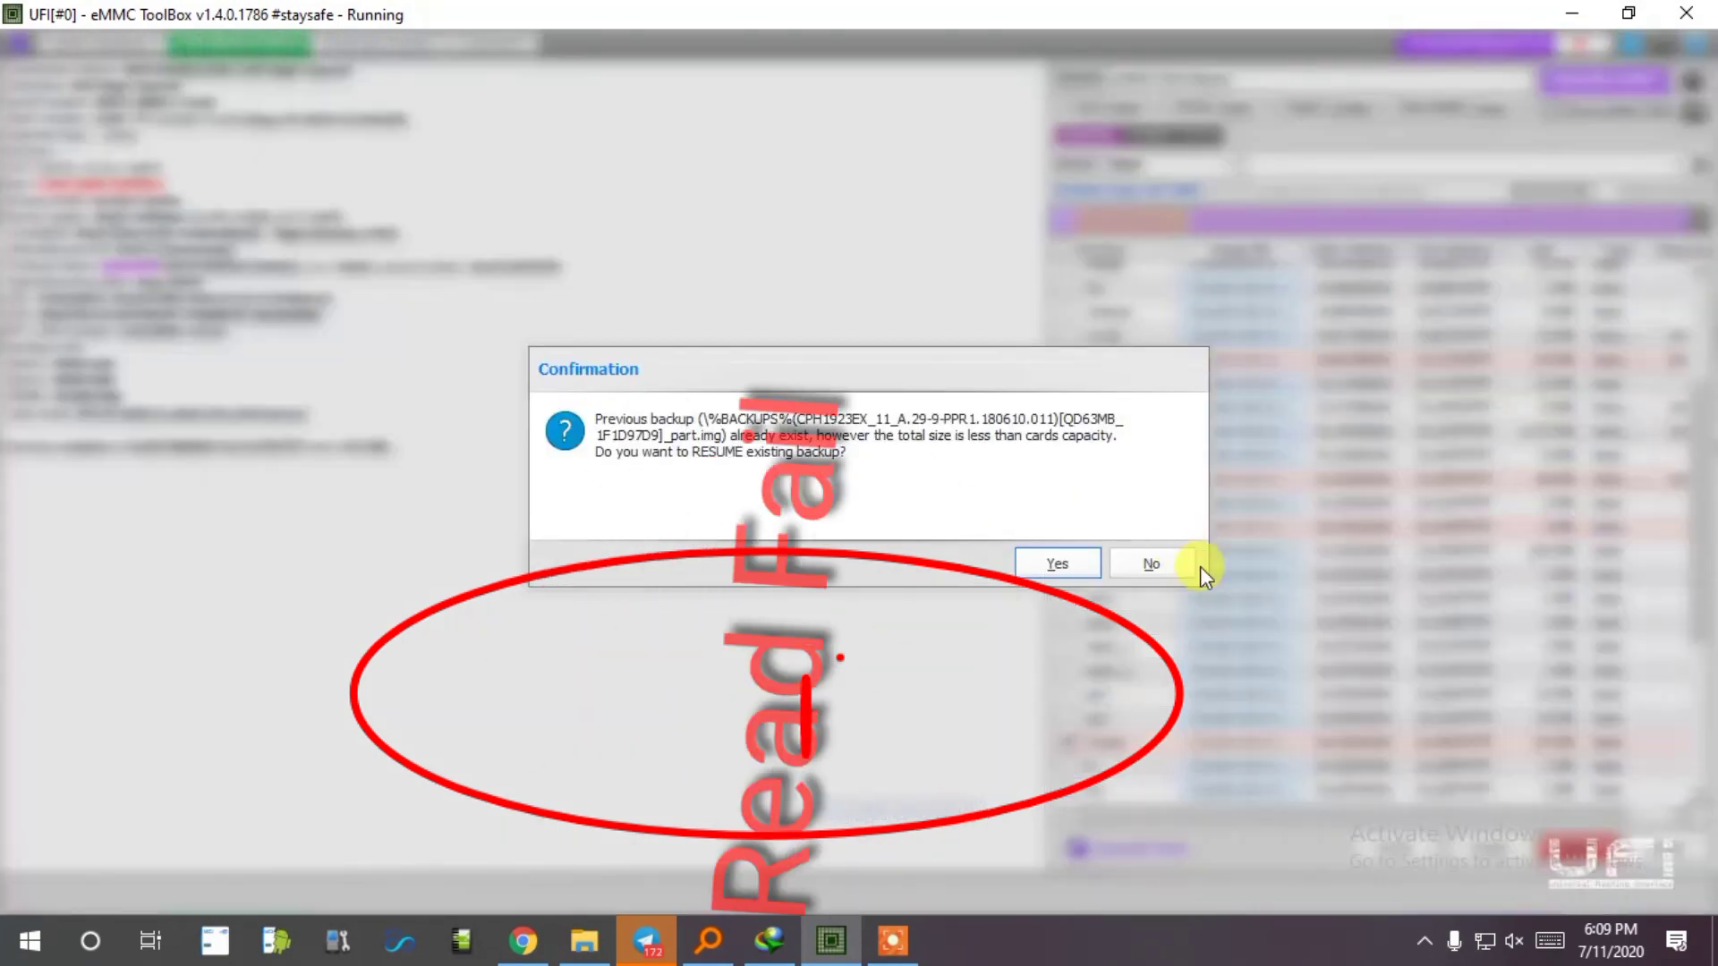
pyautogui.click(1058, 562)
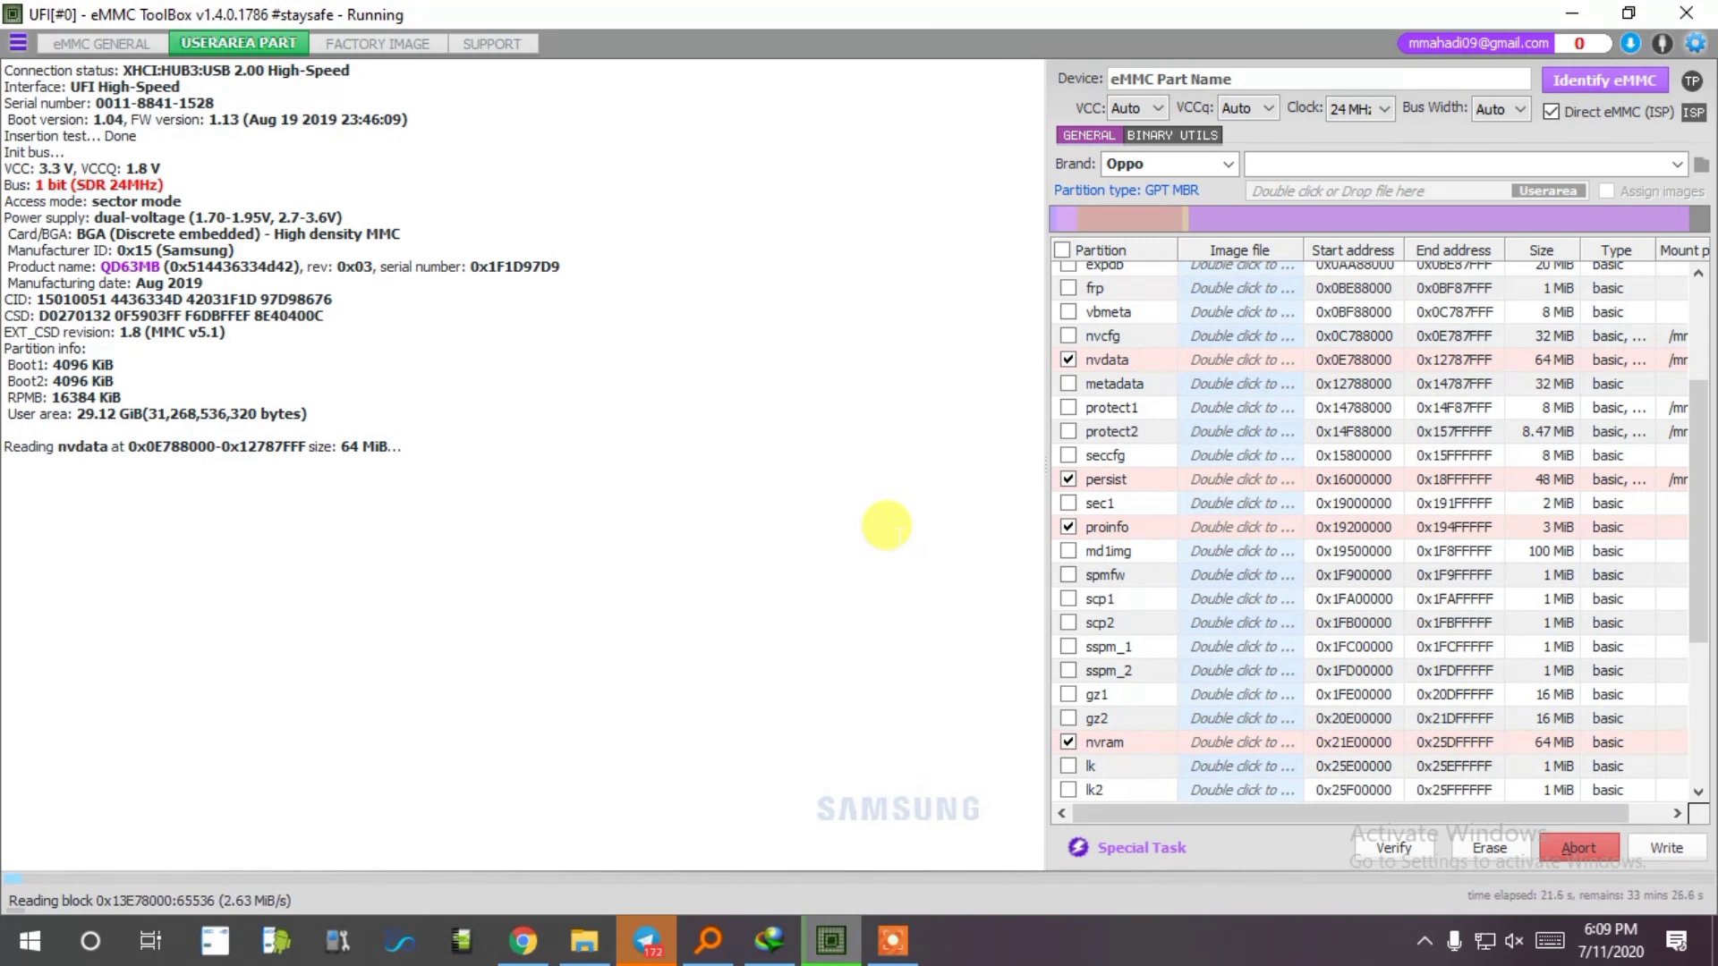
# - Switch to the desktop, refresh it and launch UltraViewer
pyautogui.click(1573, 13)
pyautogui.rightClick(877, 239)
pyautogui.click(910, 306)
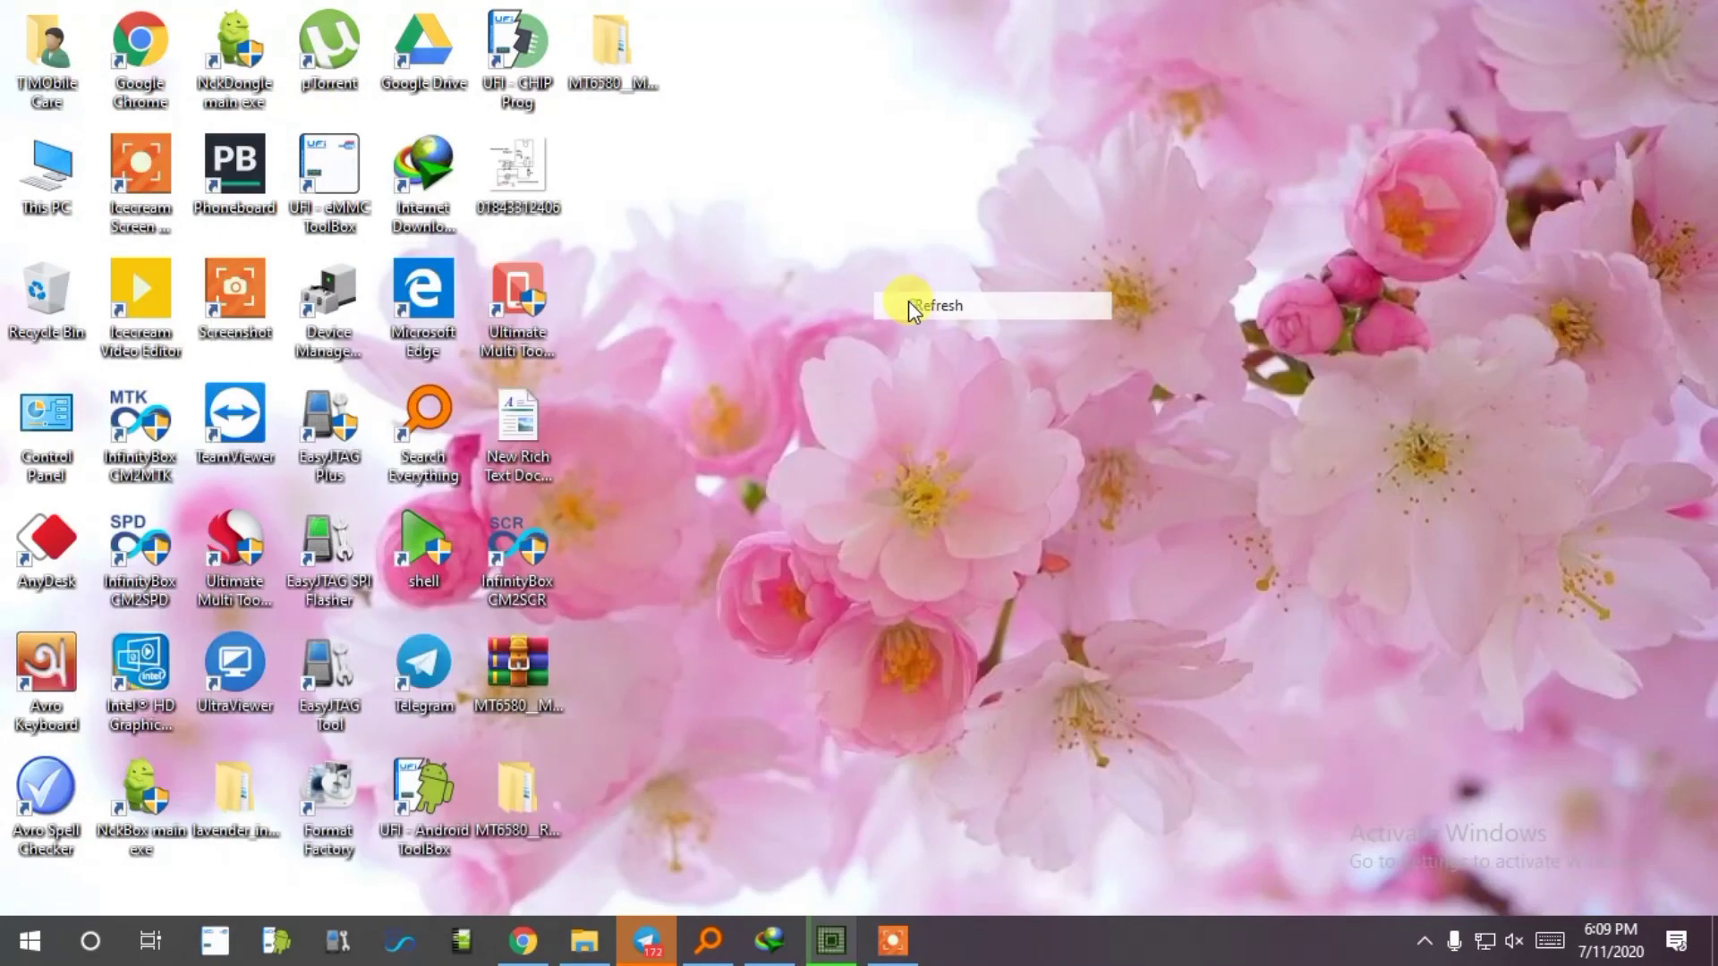
pyautogui.doubleClick(276, 661)
# - Switch to Telegram, copy the partner's remote ID from the chat message, and return to UltraViewer
pyautogui.click(1425, 942)
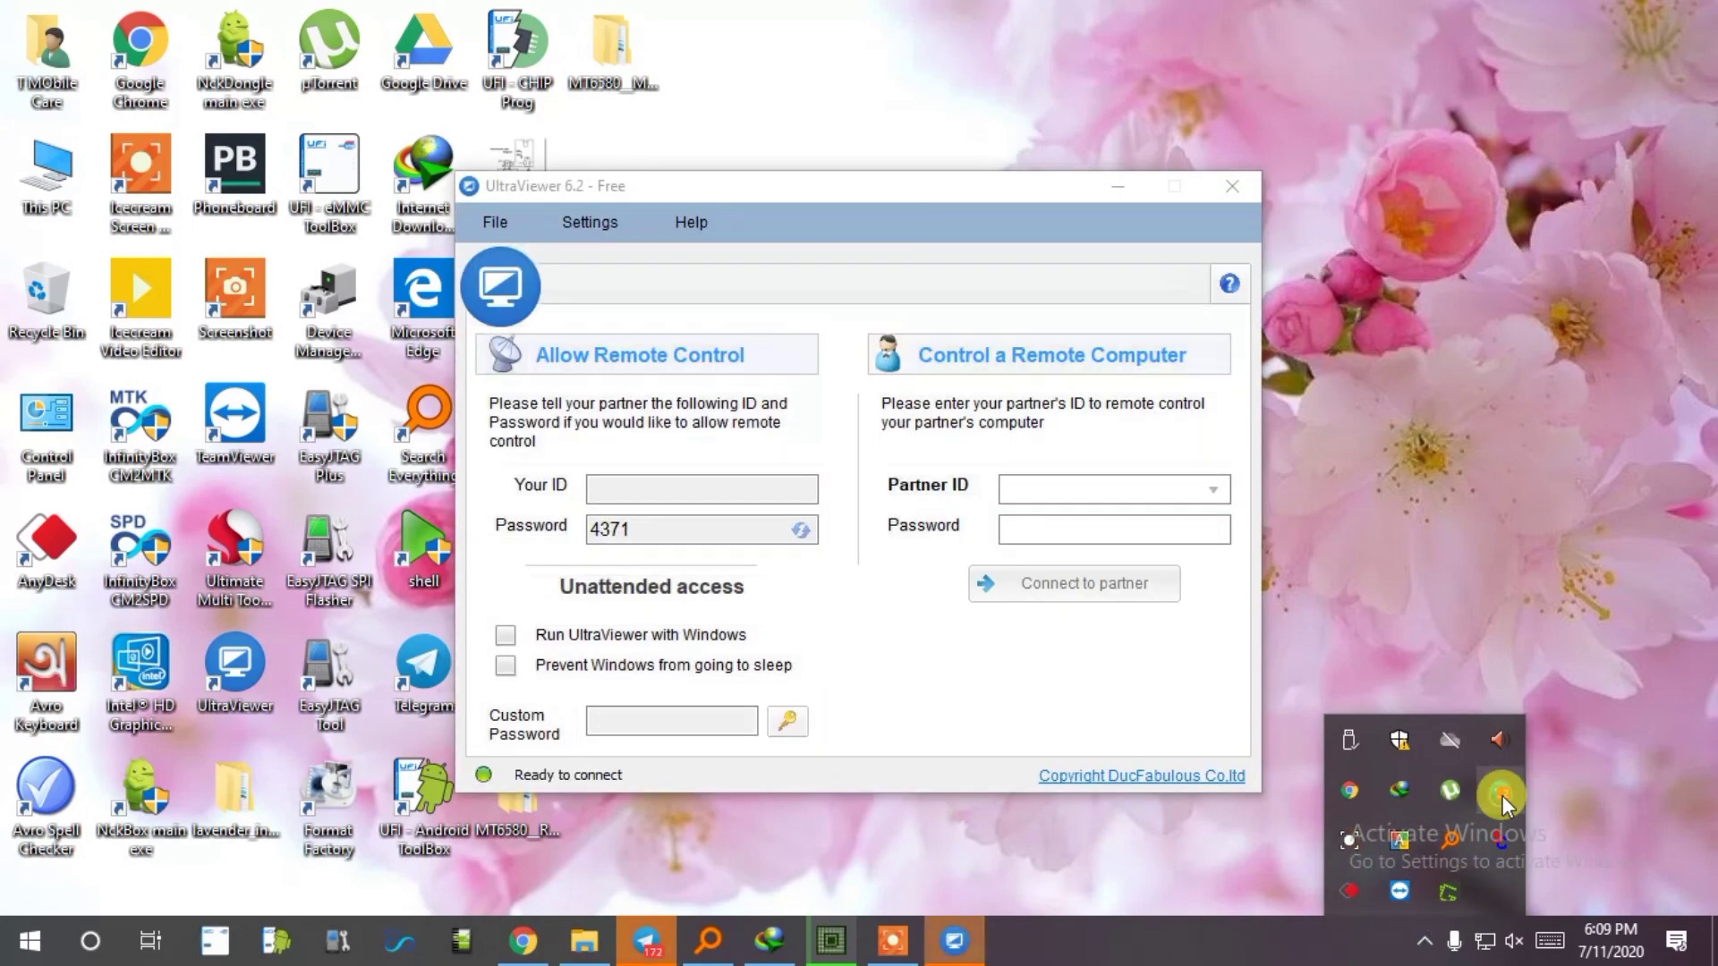
pyautogui.click(1502, 793)
pyautogui.moveTo(775, 716); pyautogui.dragTo(696, 716)
pyautogui.rightClick(685, 718)
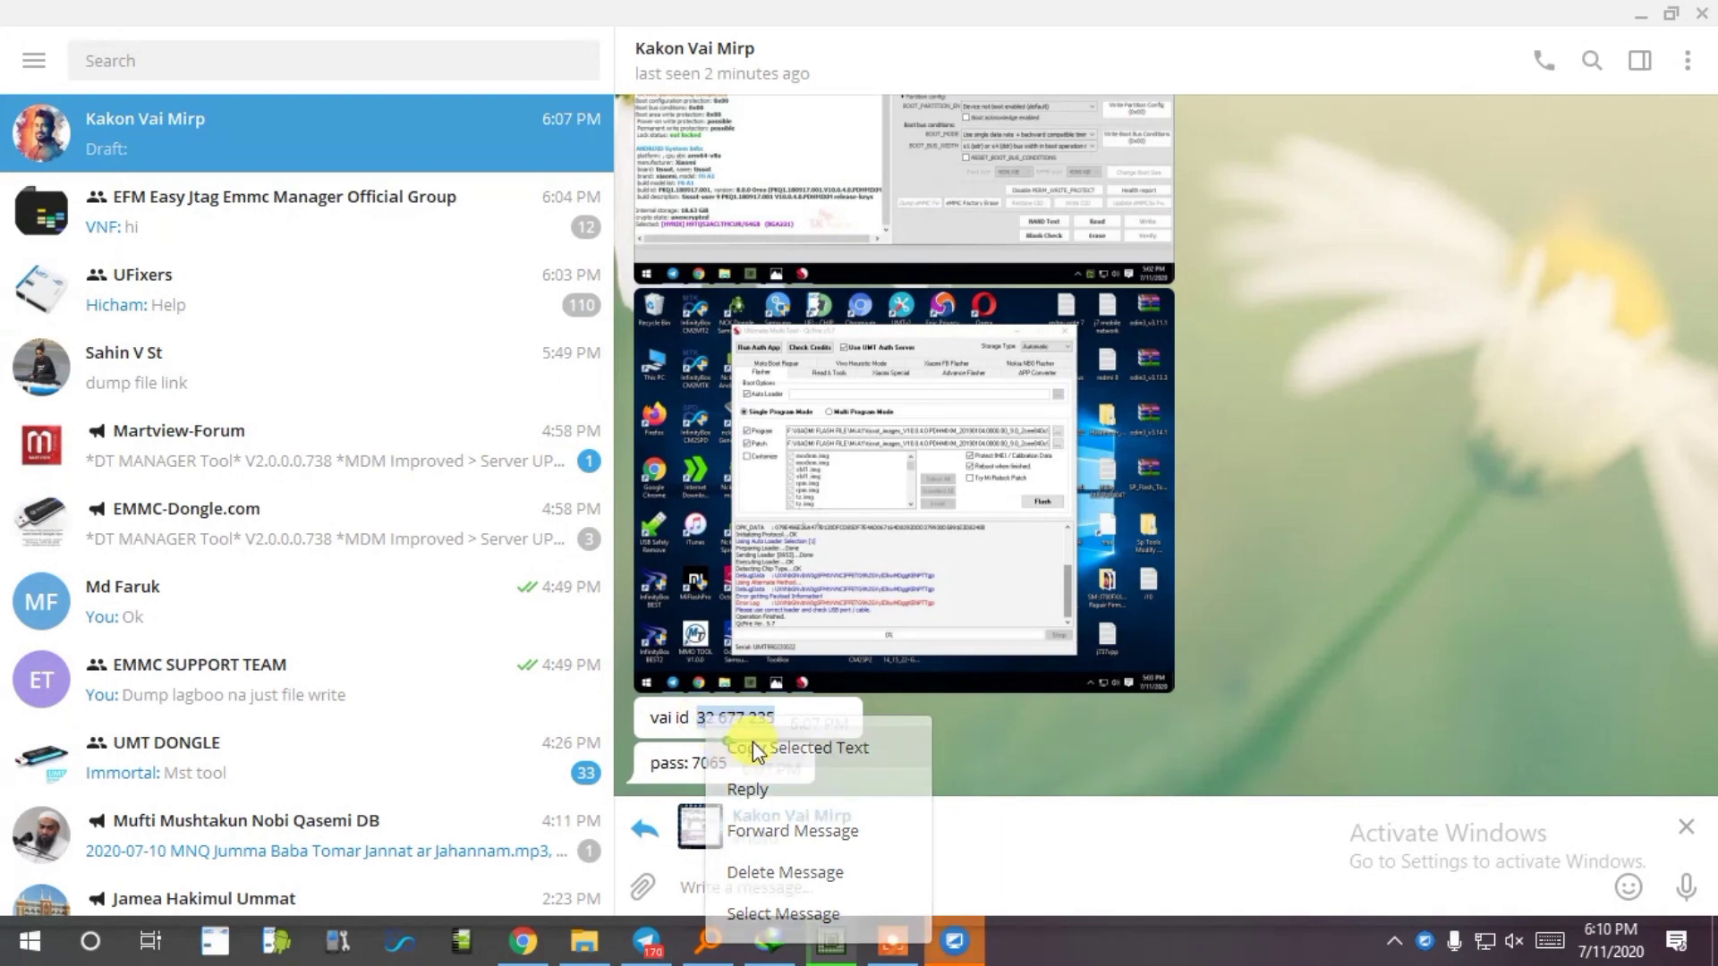
pyautogui.click(734, 743)
pyautogui.click(1642, 15)
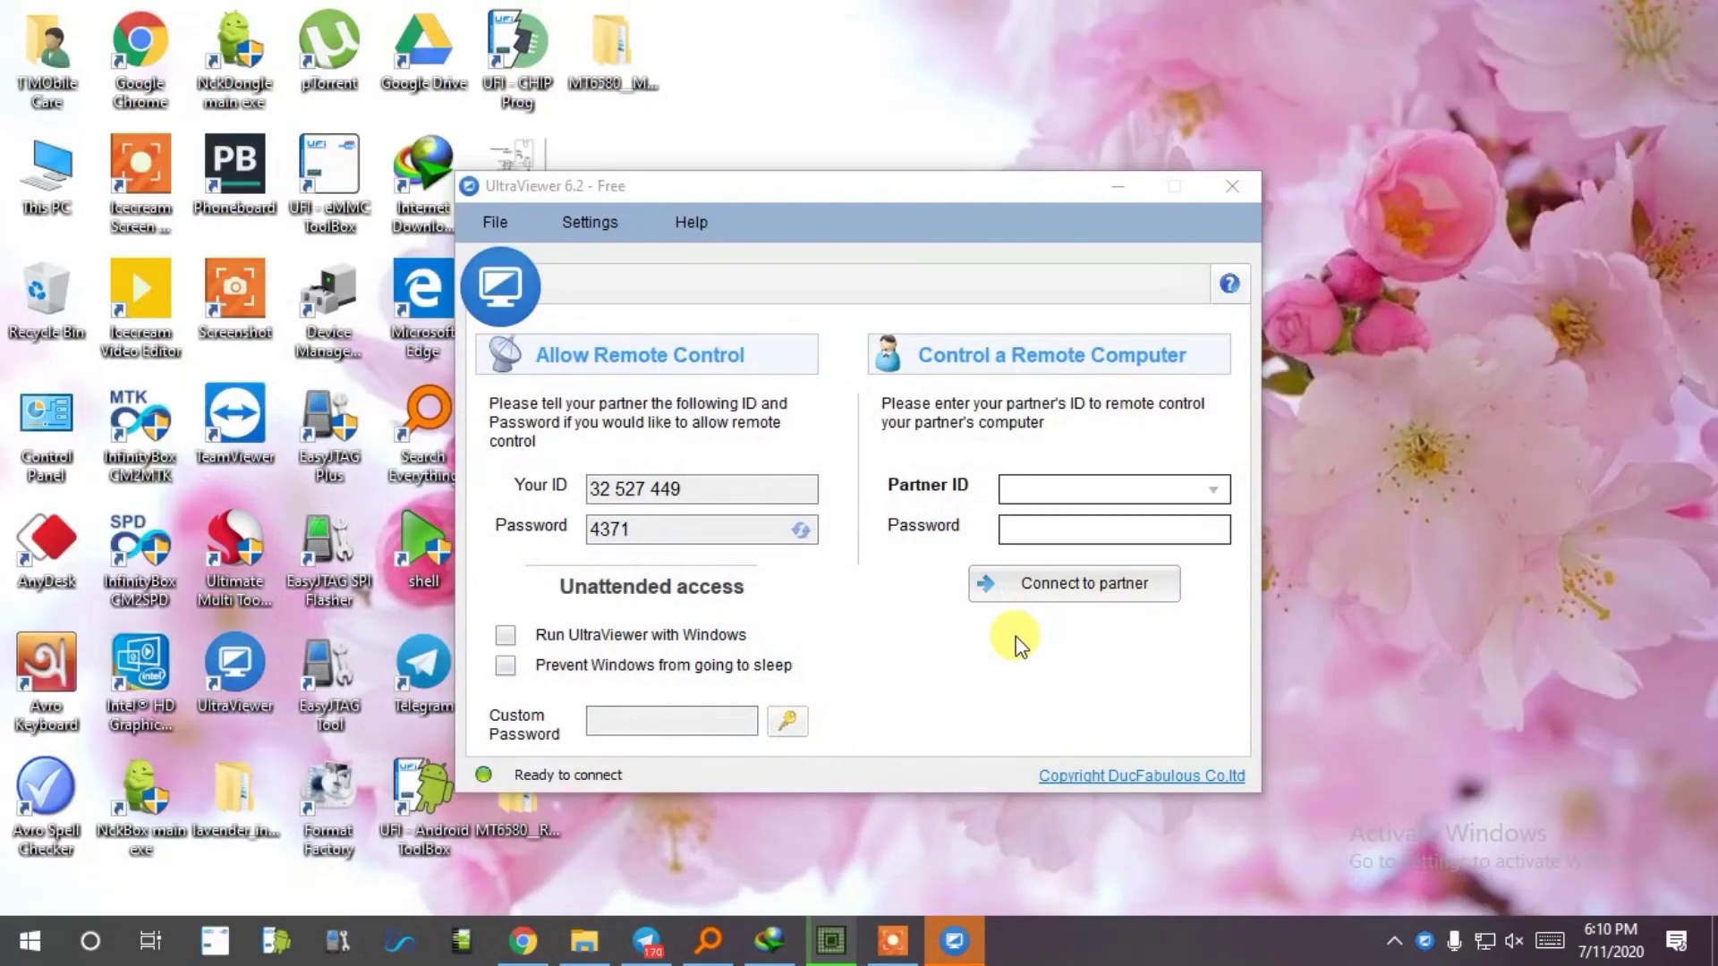
# - Paste the copied ID as the partner ID for controlling a remote computer
pyautogui.click(1029, 488)
pyautogui.rightClick(1051, 491)
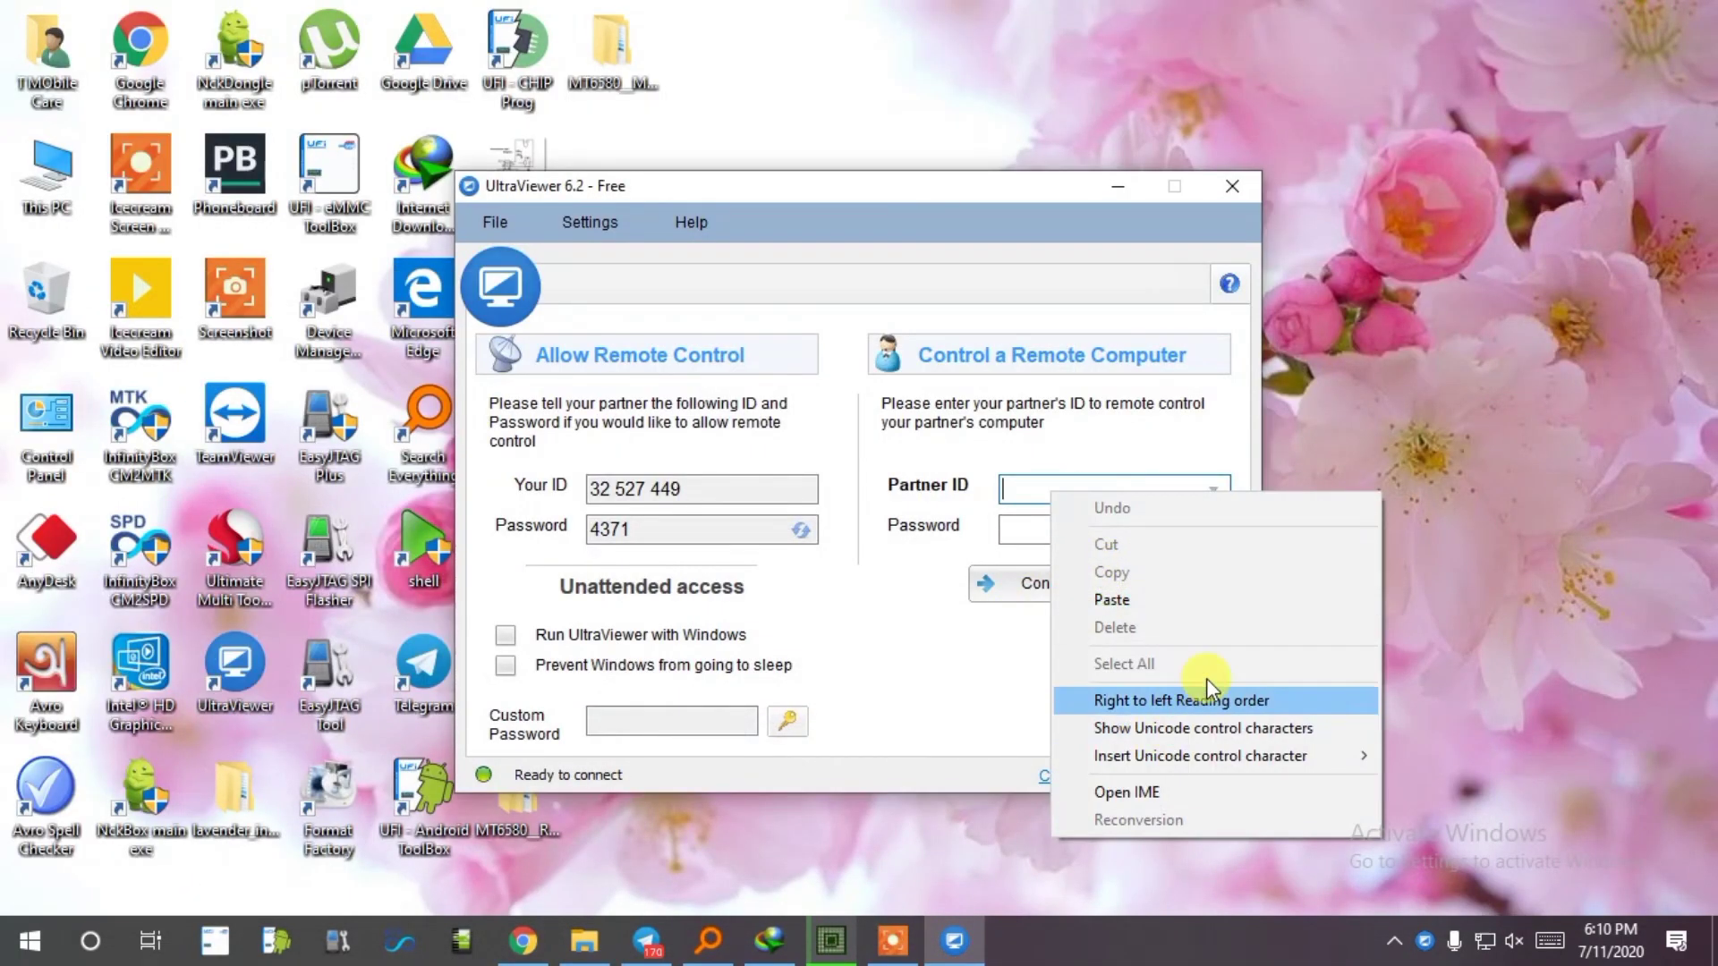
pyautogui.click(1130, 594)
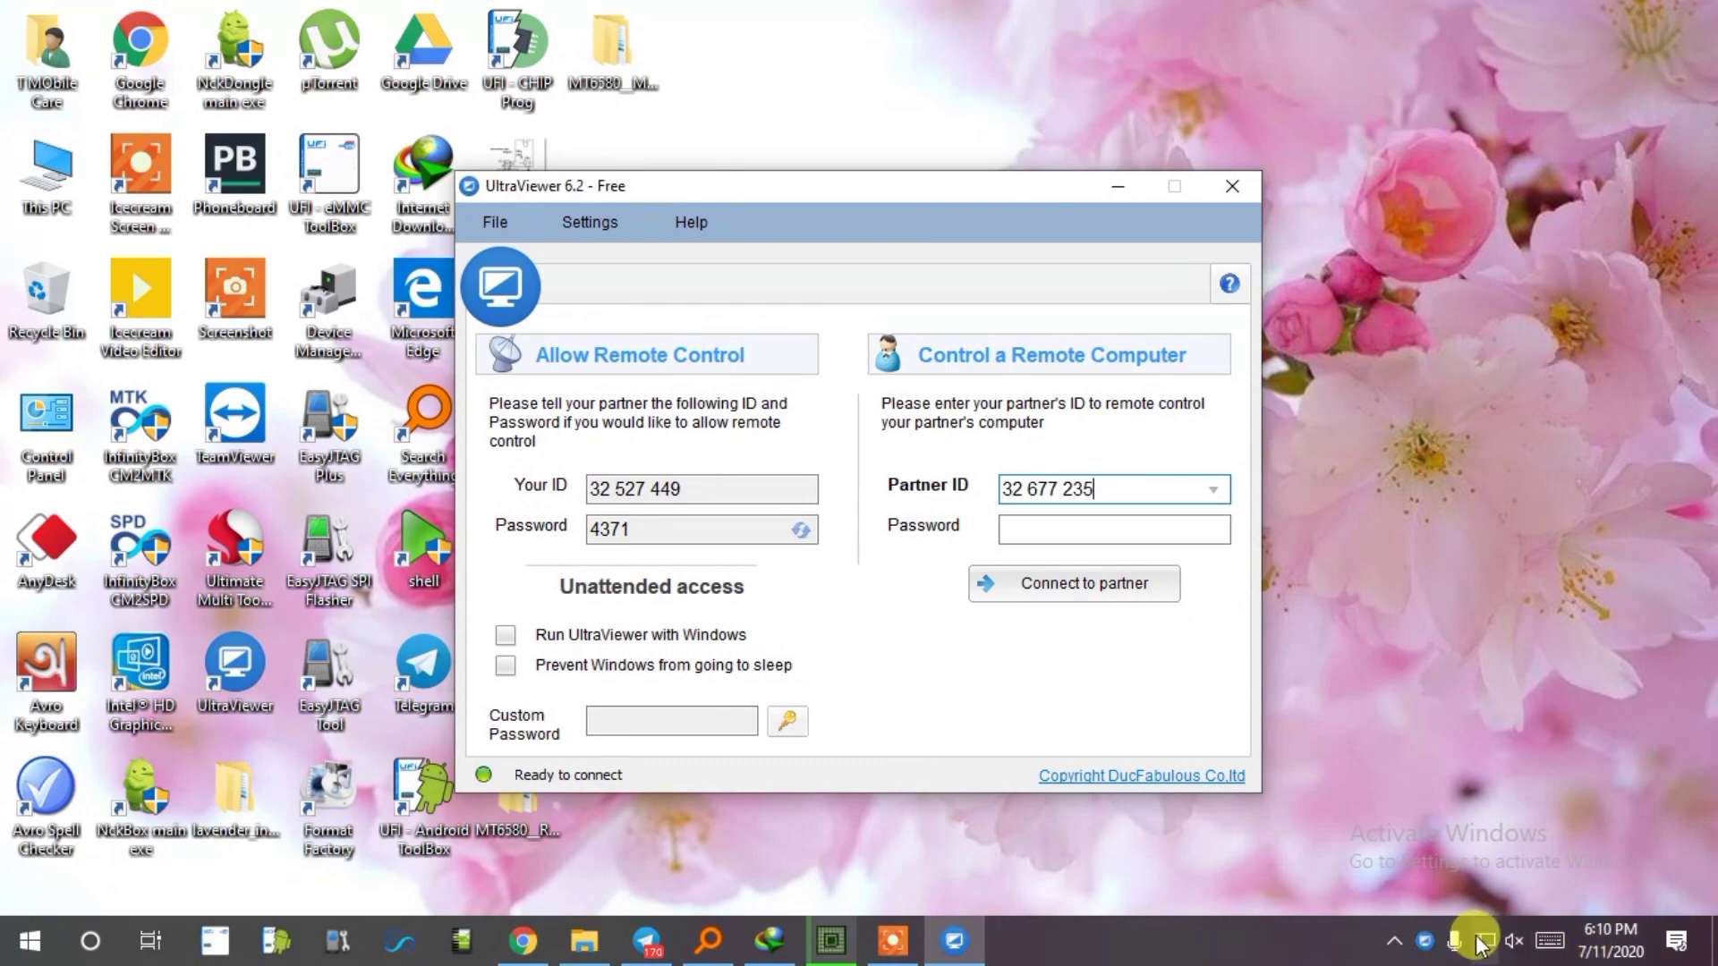
pyautogui.rightClick(1181, 857)
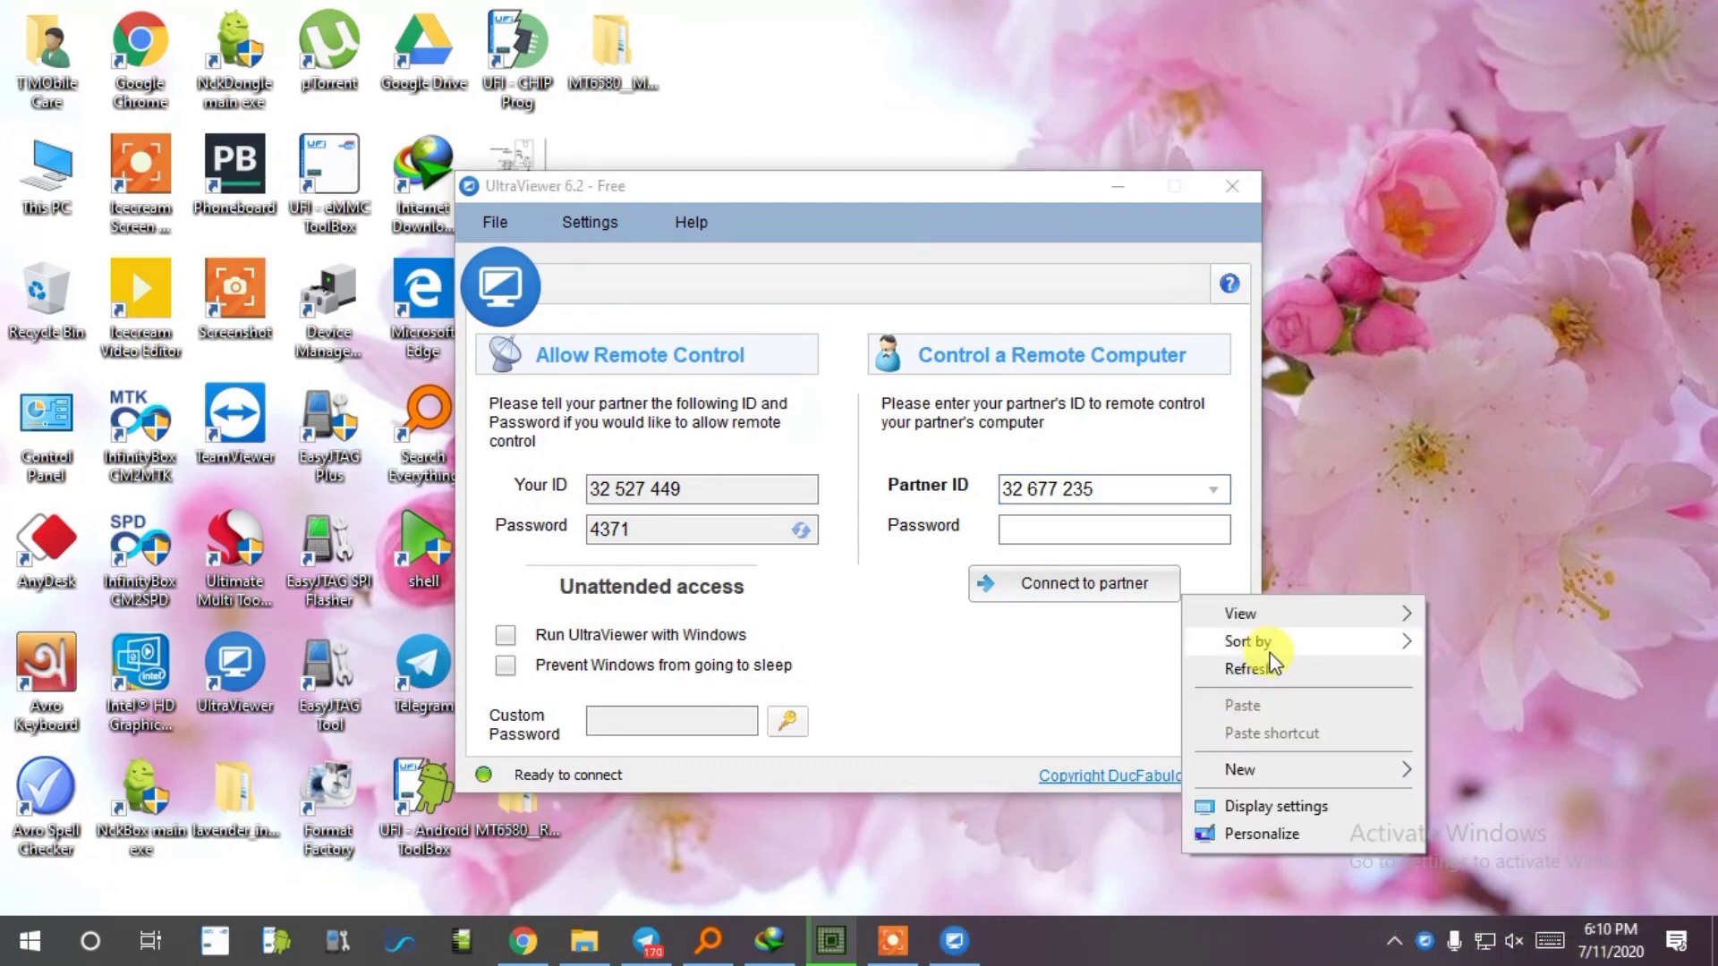
# - Switch back to eMMC ToolBox, abort the running read and start a new read of the partitions
pyautogui.click(837, 938)
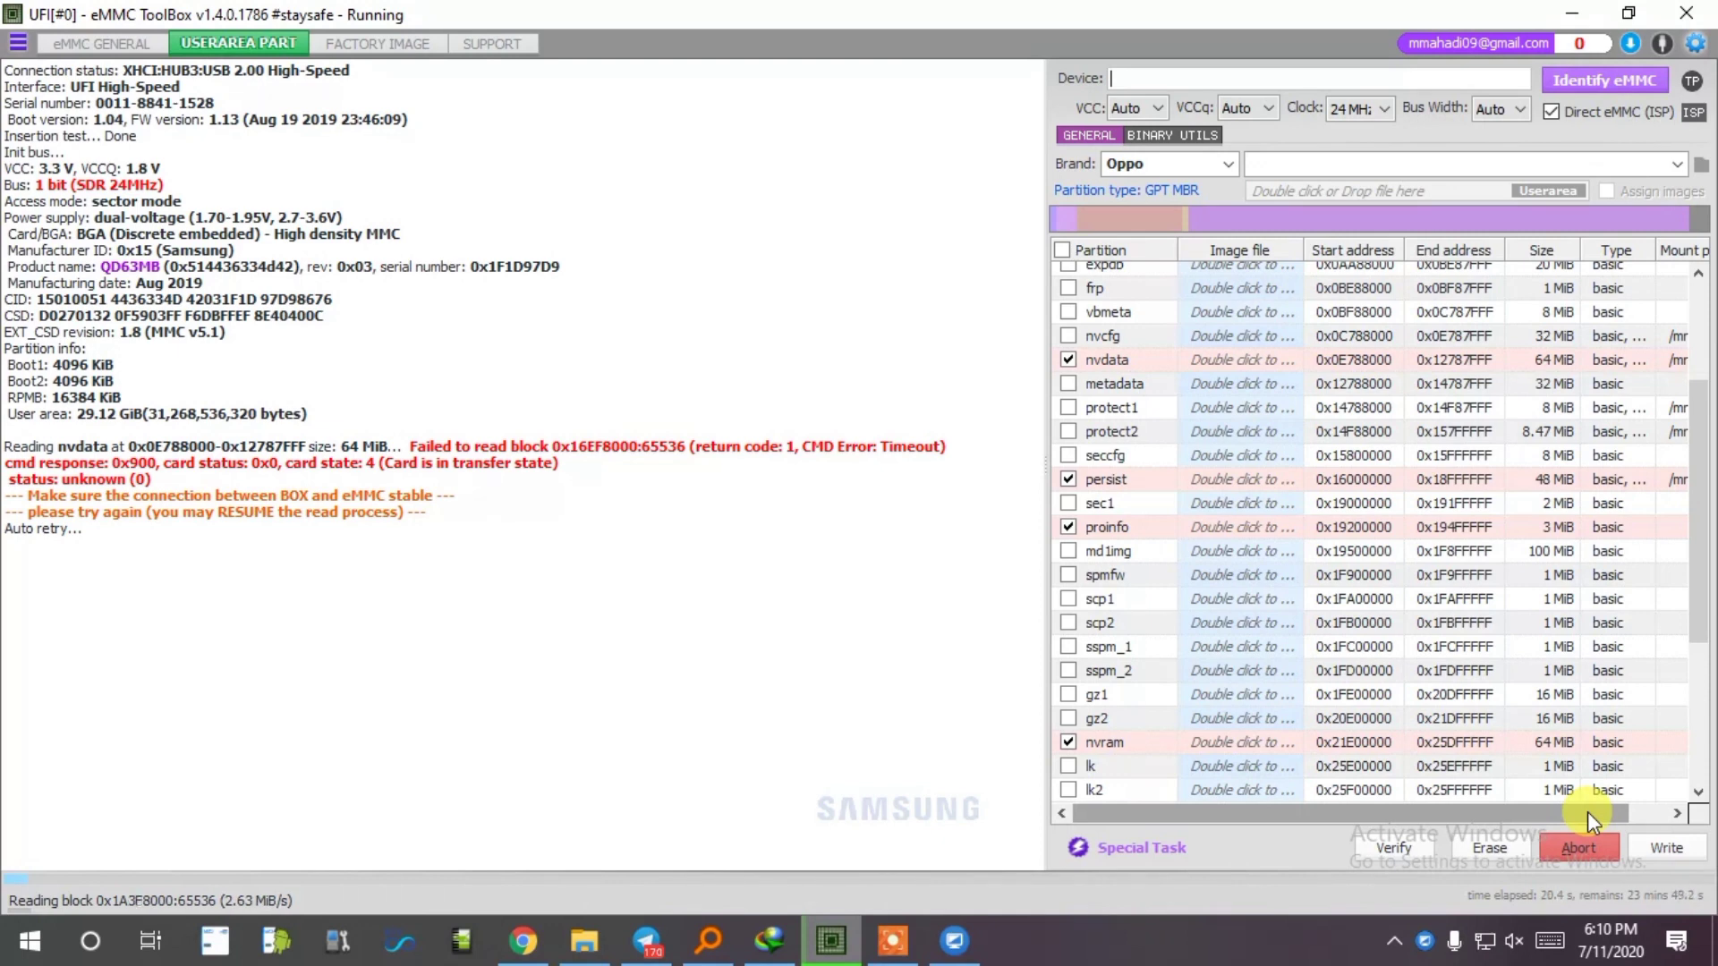
pyautogui.click(1598, 838)
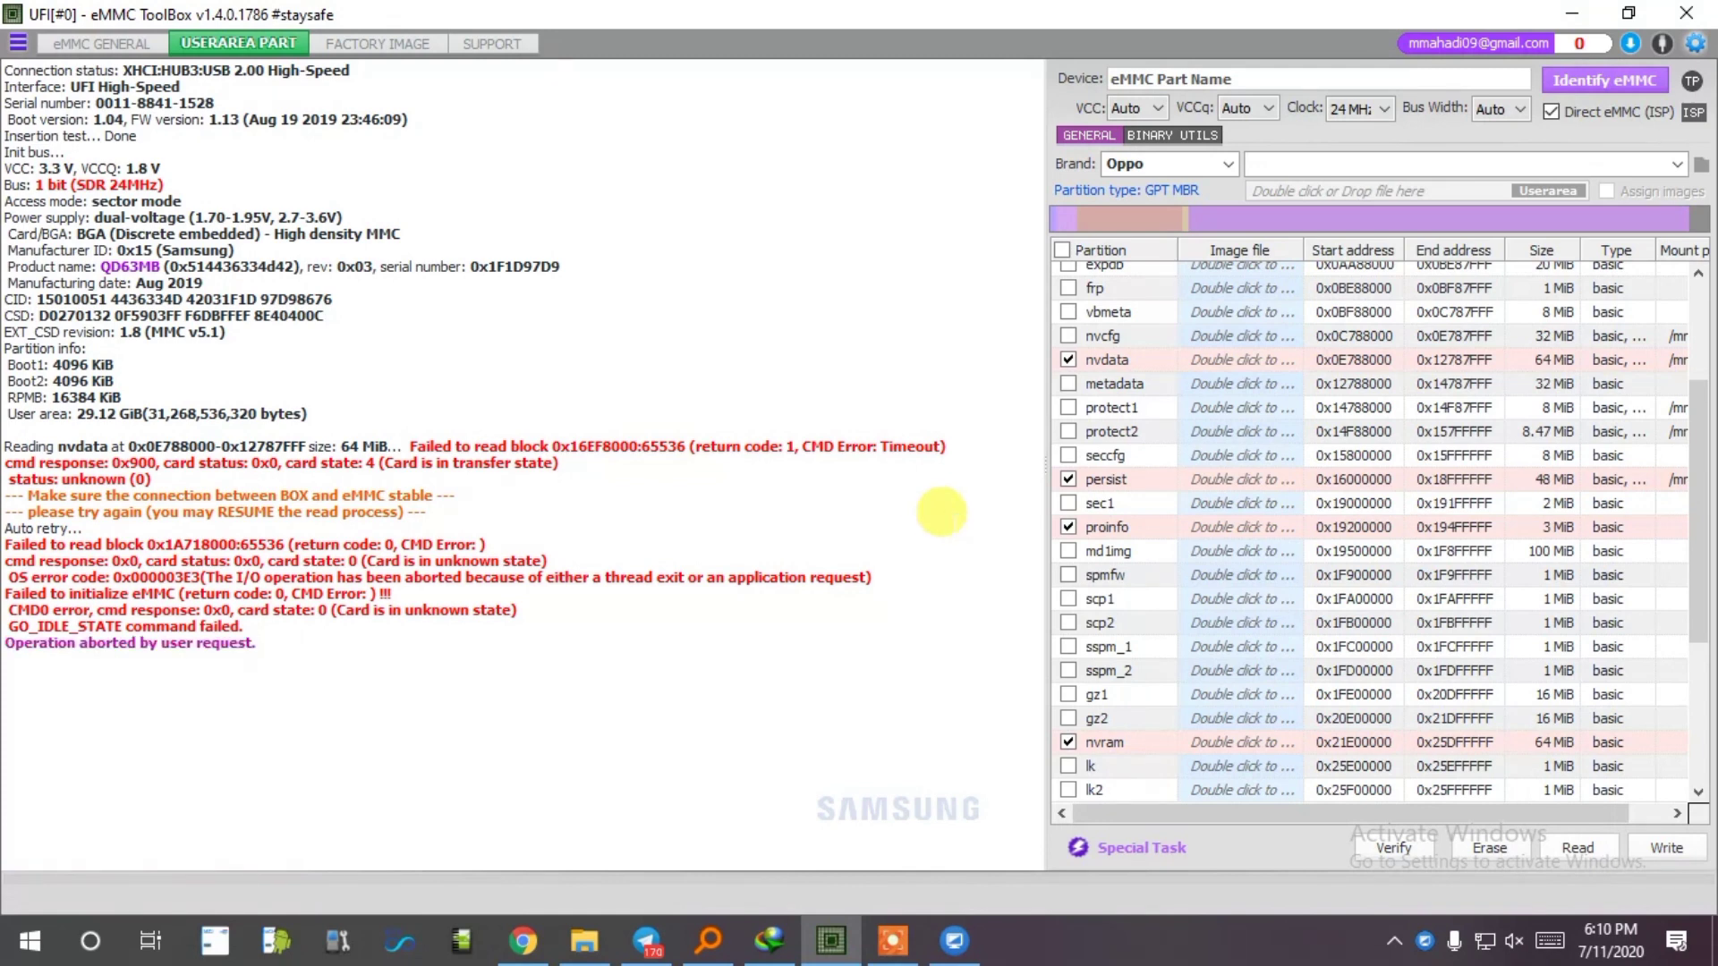
pyautogui.click(1578, 847)
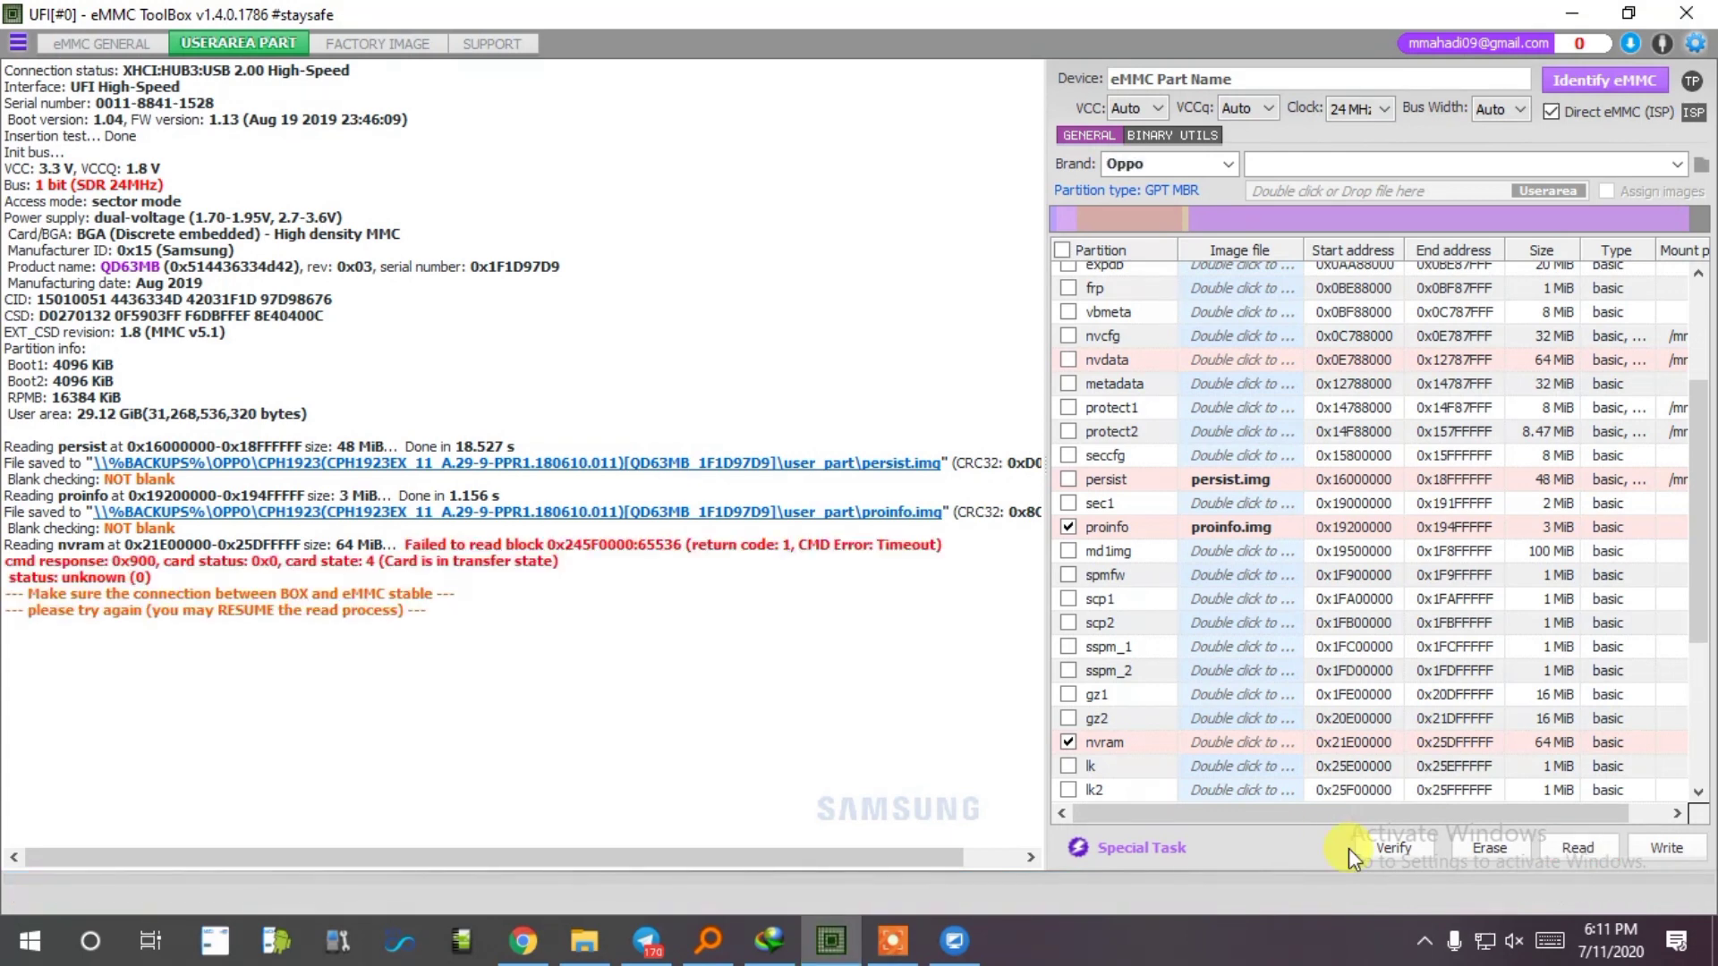
# - Open the Oppo backups folder and go to user_part inside the CPH1923 backup ending in [QD63MB_1F1D97D9]
pyautogui.click(1689, 171)
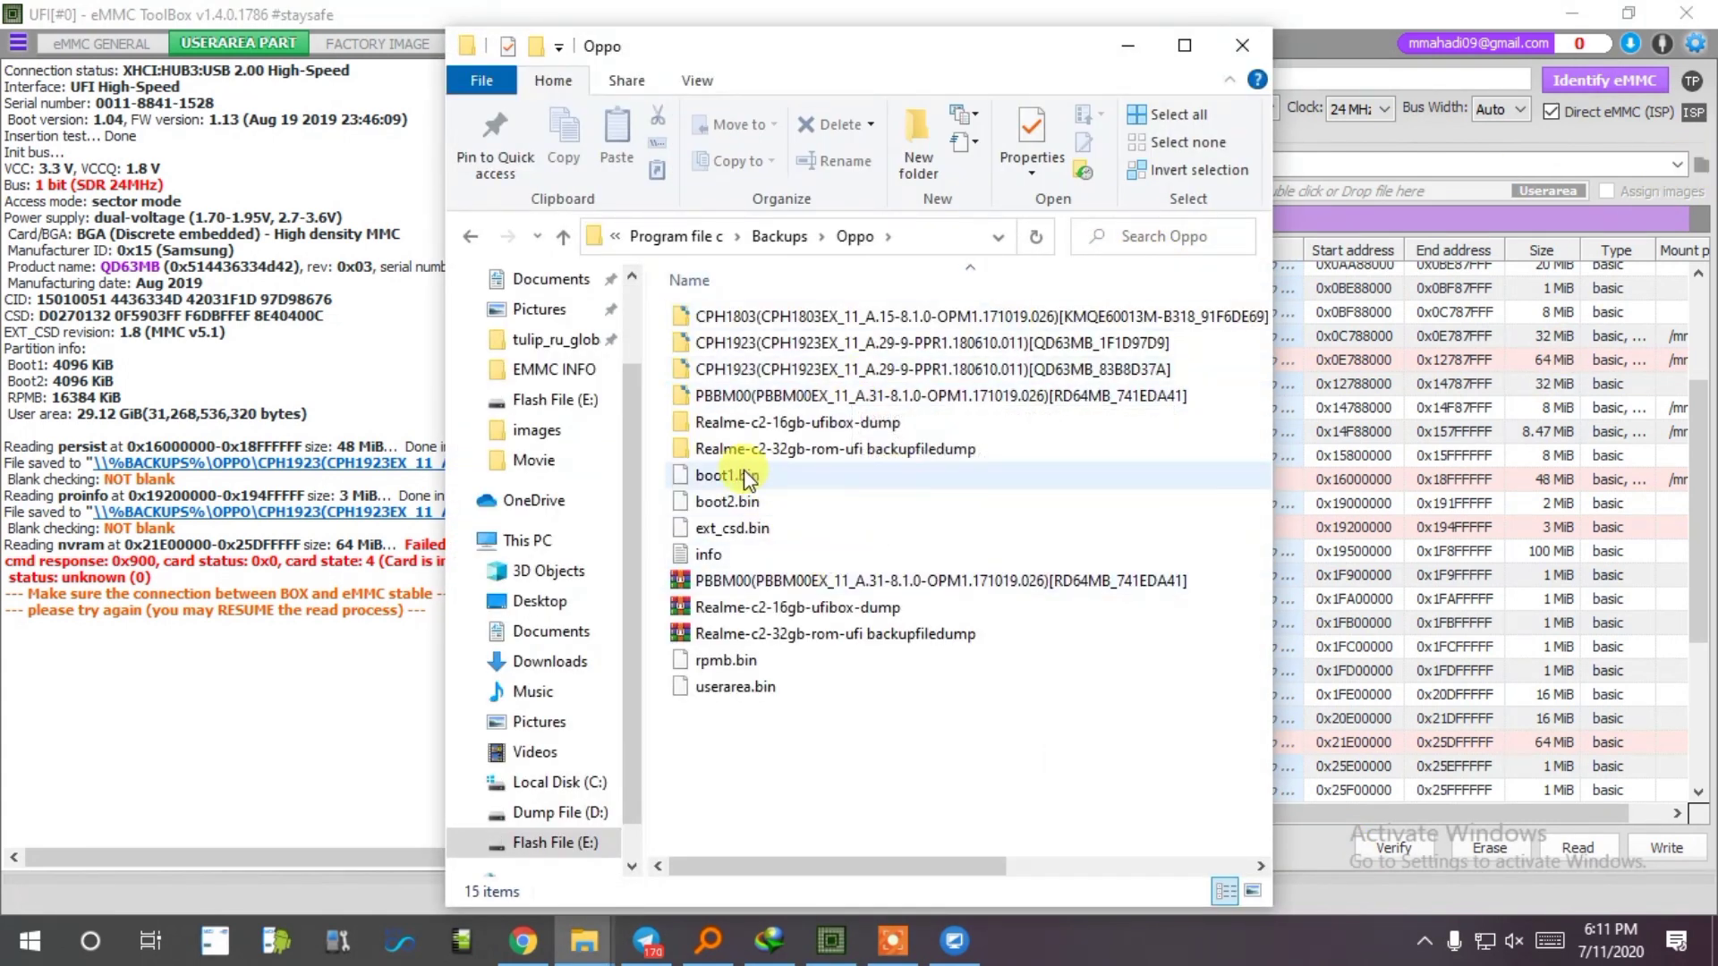
pyautogui.doubleClick(990, 370)
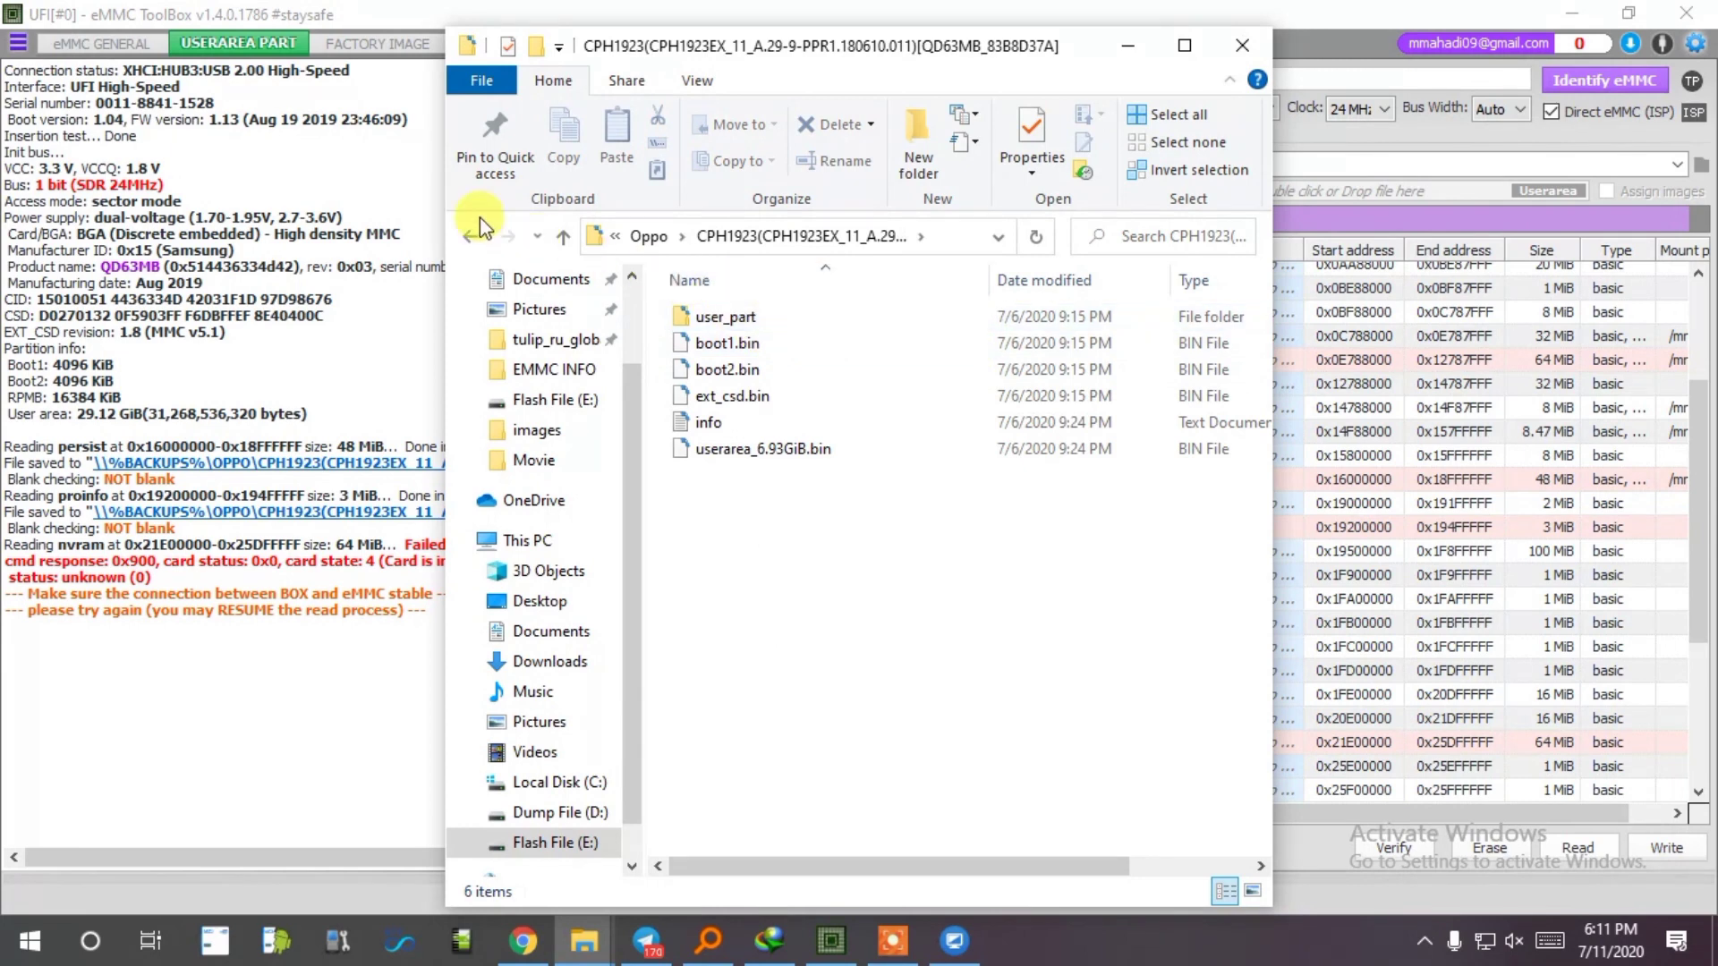
pyautogui.click(494, 238)
pyautogui.doubleClick(768, 347)
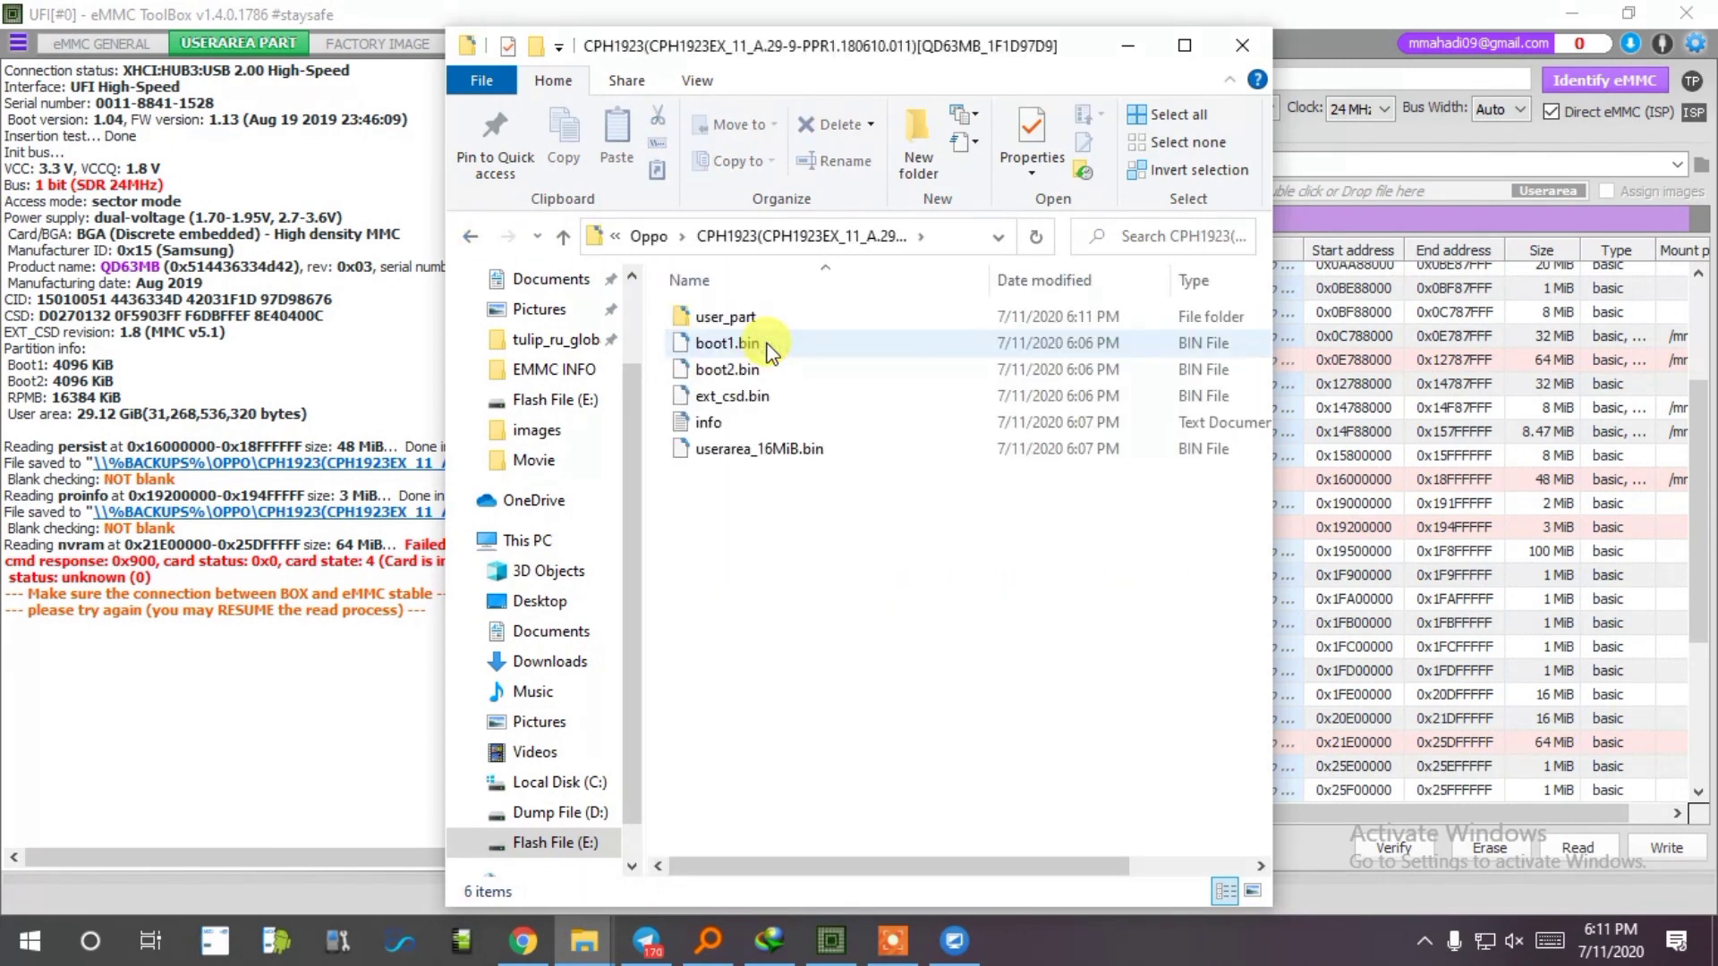
pyautogui.hscroll(3, 775, 354)
pyautogui.hscroll(-3, 775, 354)
pyautogui.doubleClick(750, 318)
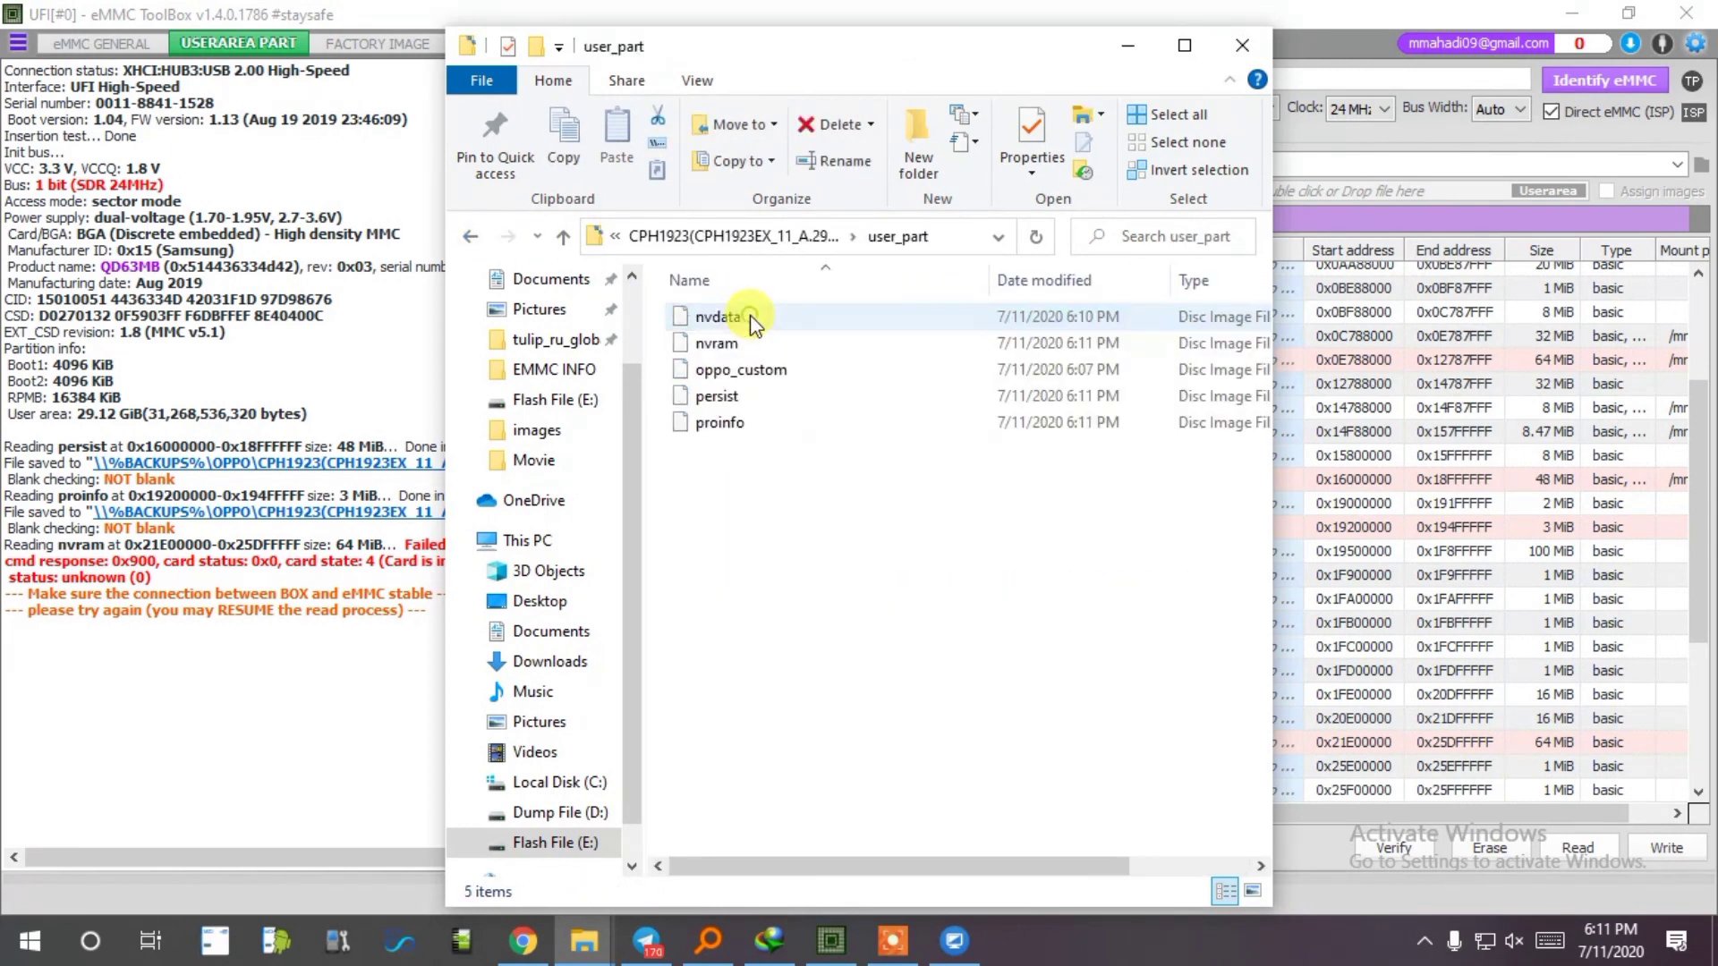
# - Refresh the user_part folder, check the image file sizes, delete the nvdata and nvram images and close the folder
pyautogui.hscroll(3, 883, 408)
pyautogui.rightClick(900, 568)
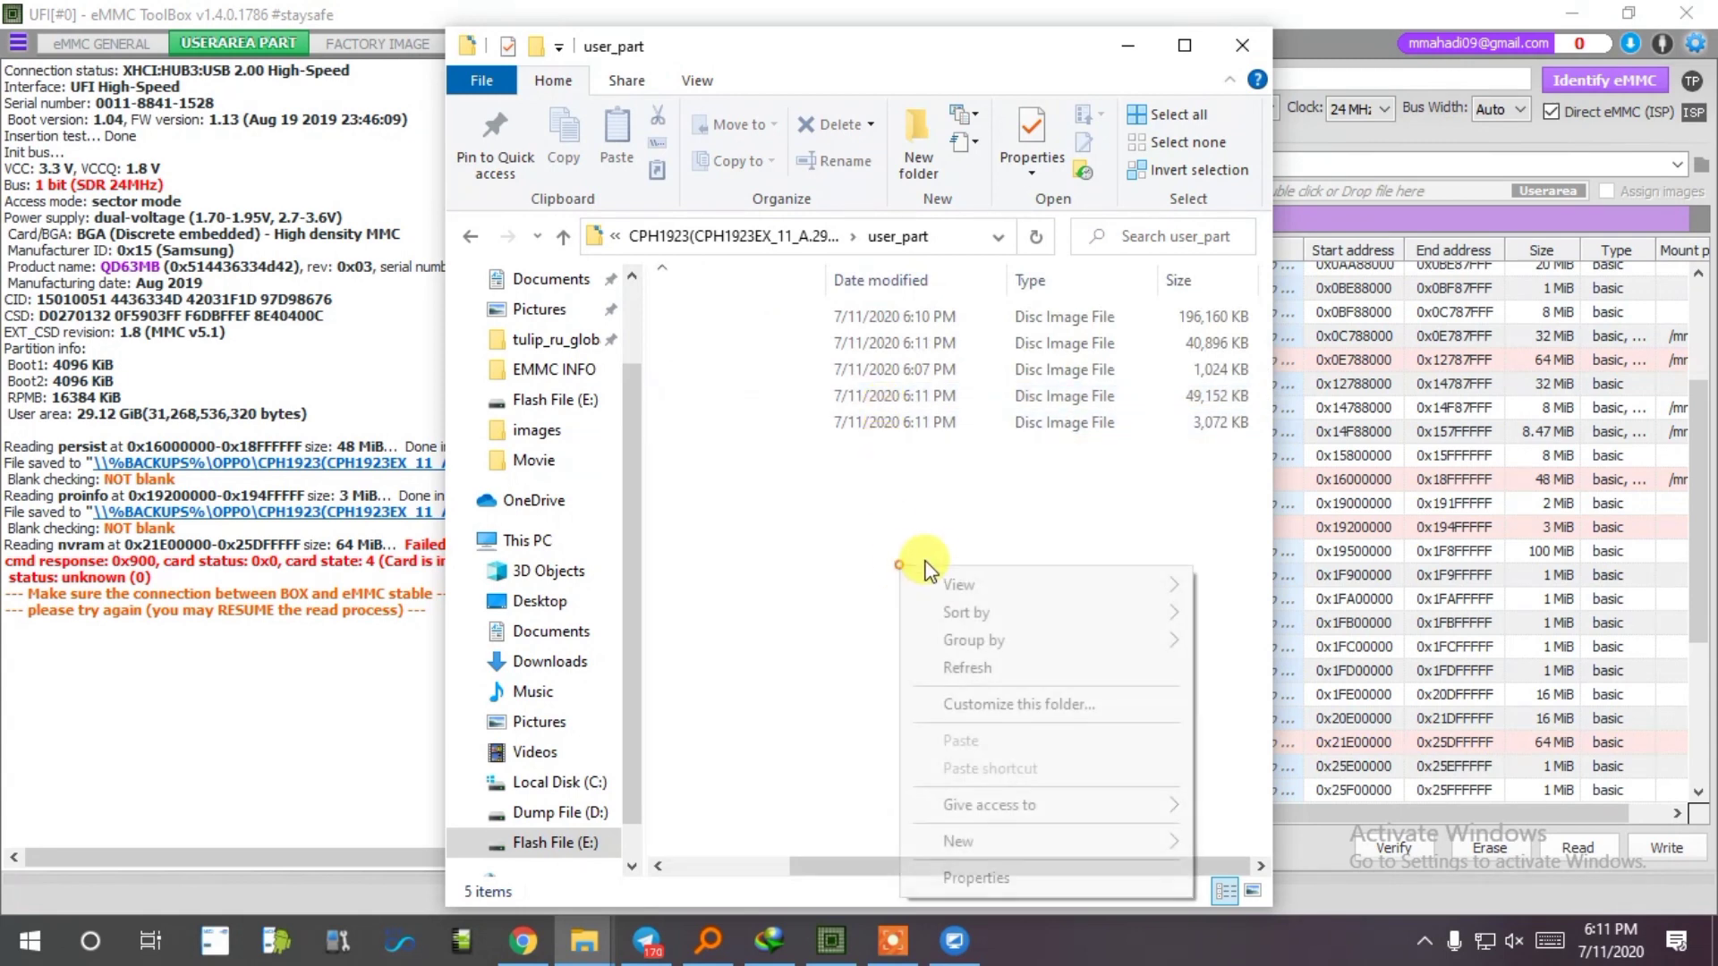
pyautogui.click(952, 667)
pyautogui.hscroll(1, 802, 373)
pyautogui.hscroll(-1, 702, 322)
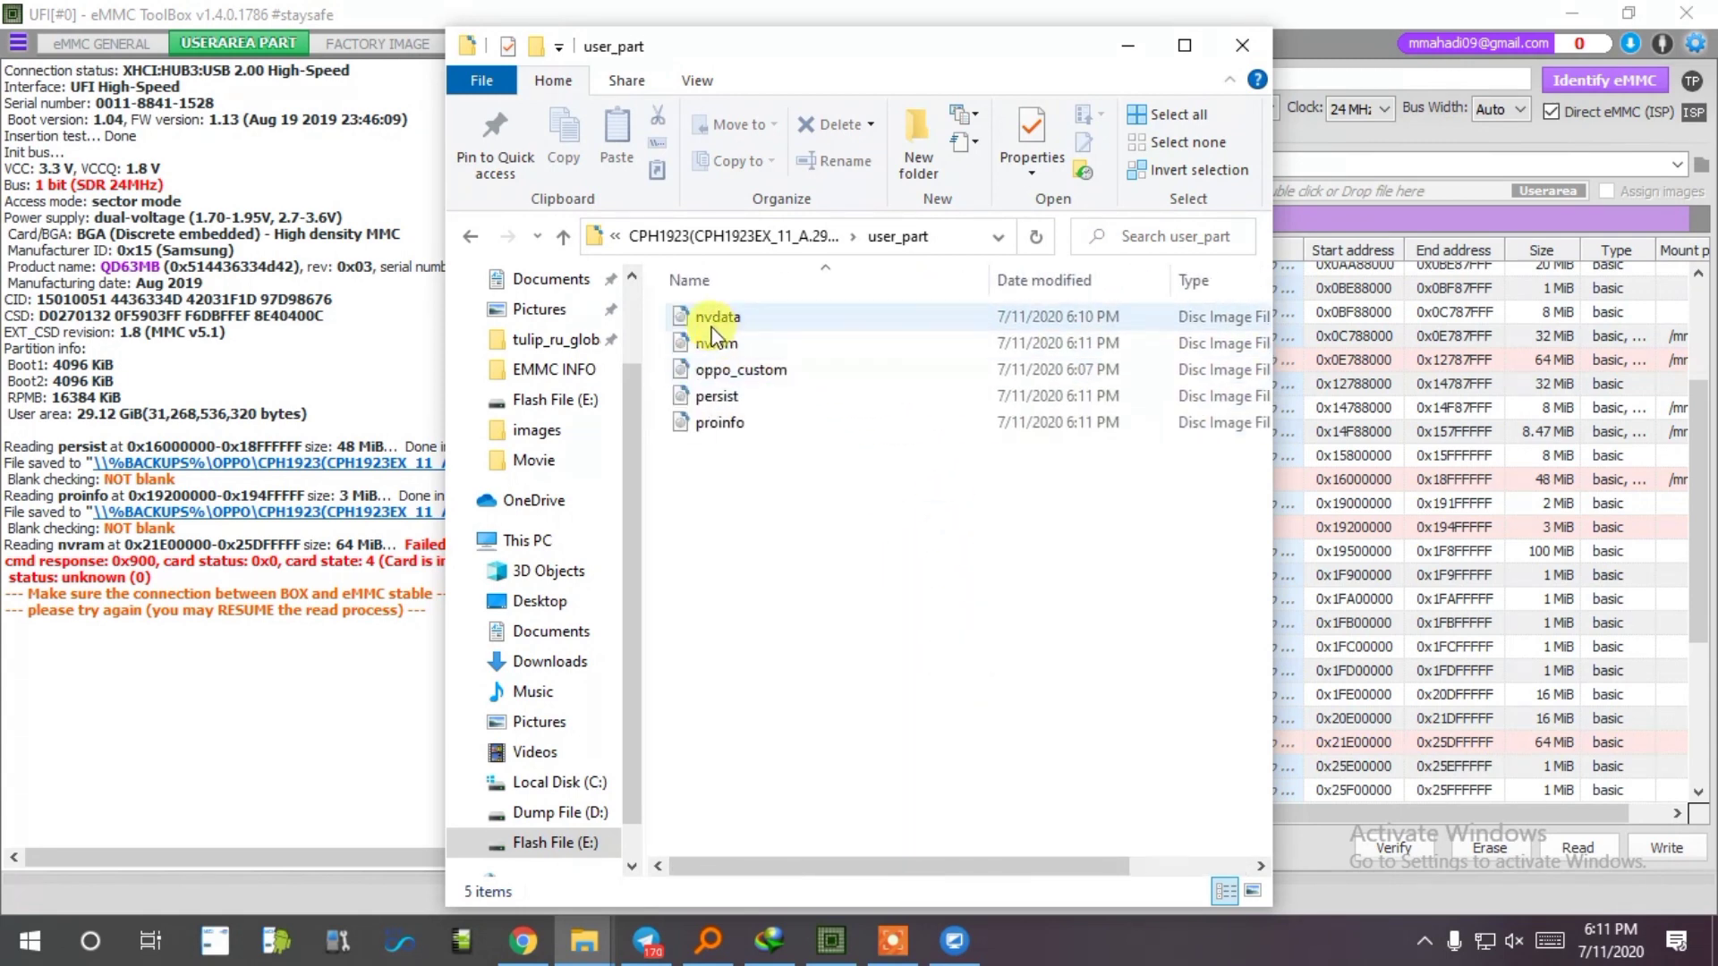
pyautogui.rightClick(705, 320)
pyautogui.click(781, 831)
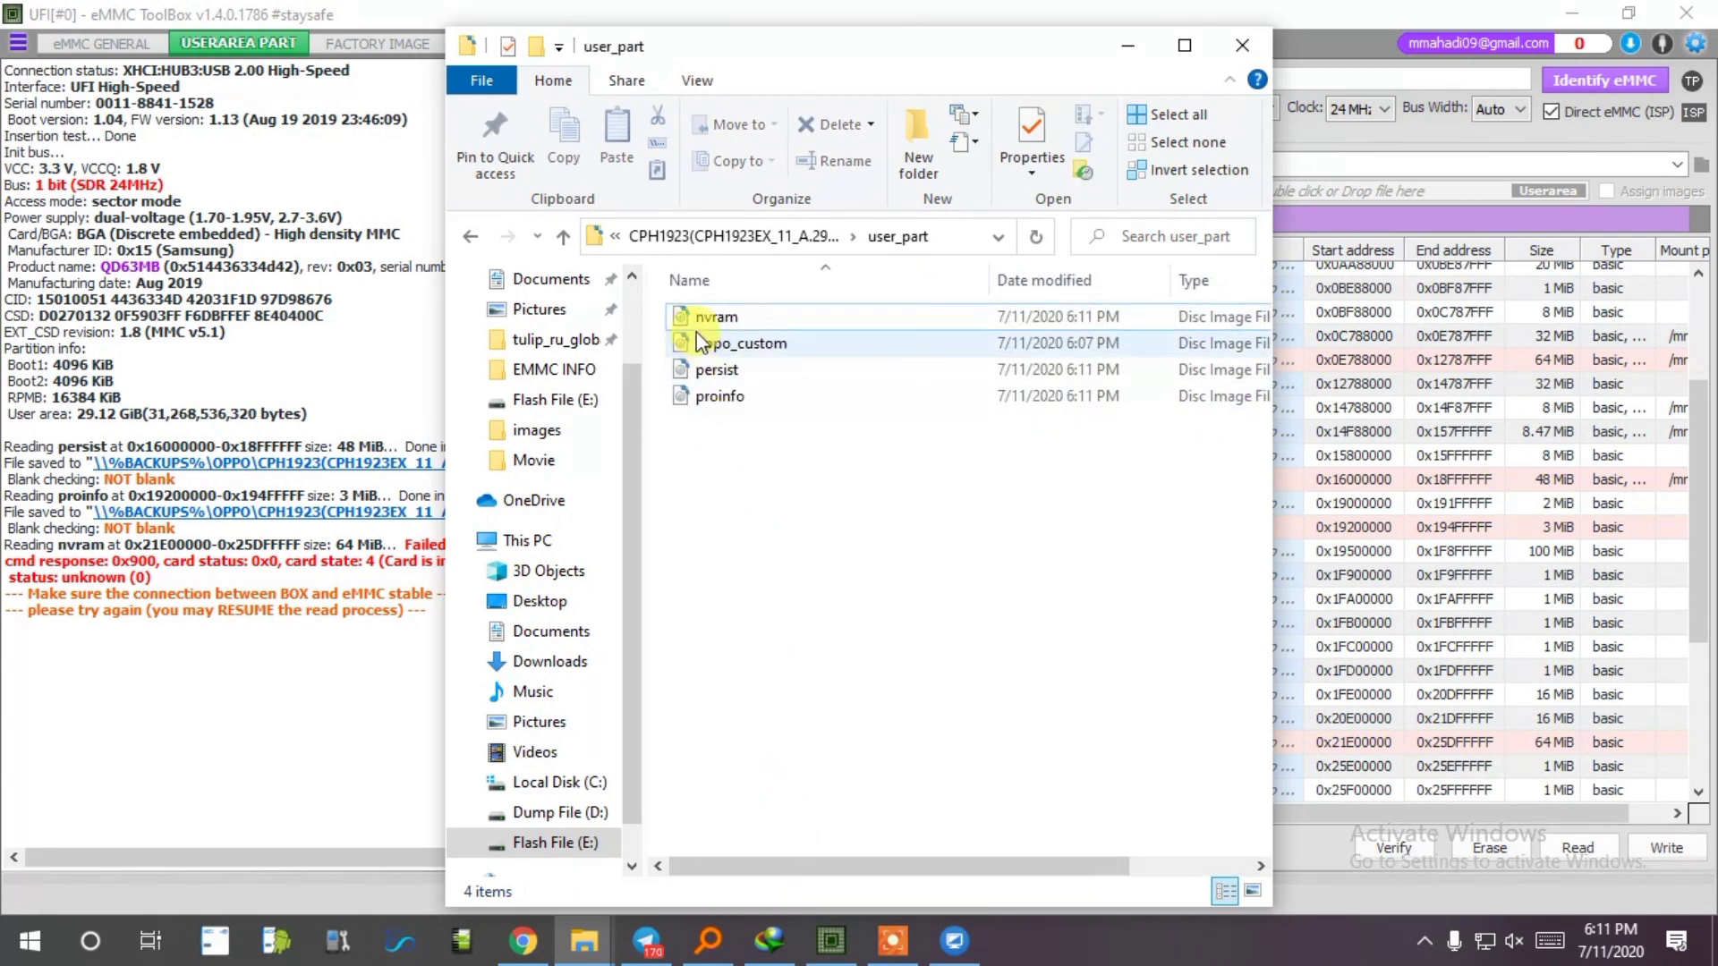
pyautogui.hotkey('shift', 'F10')
pyautogui.click(762, 830)
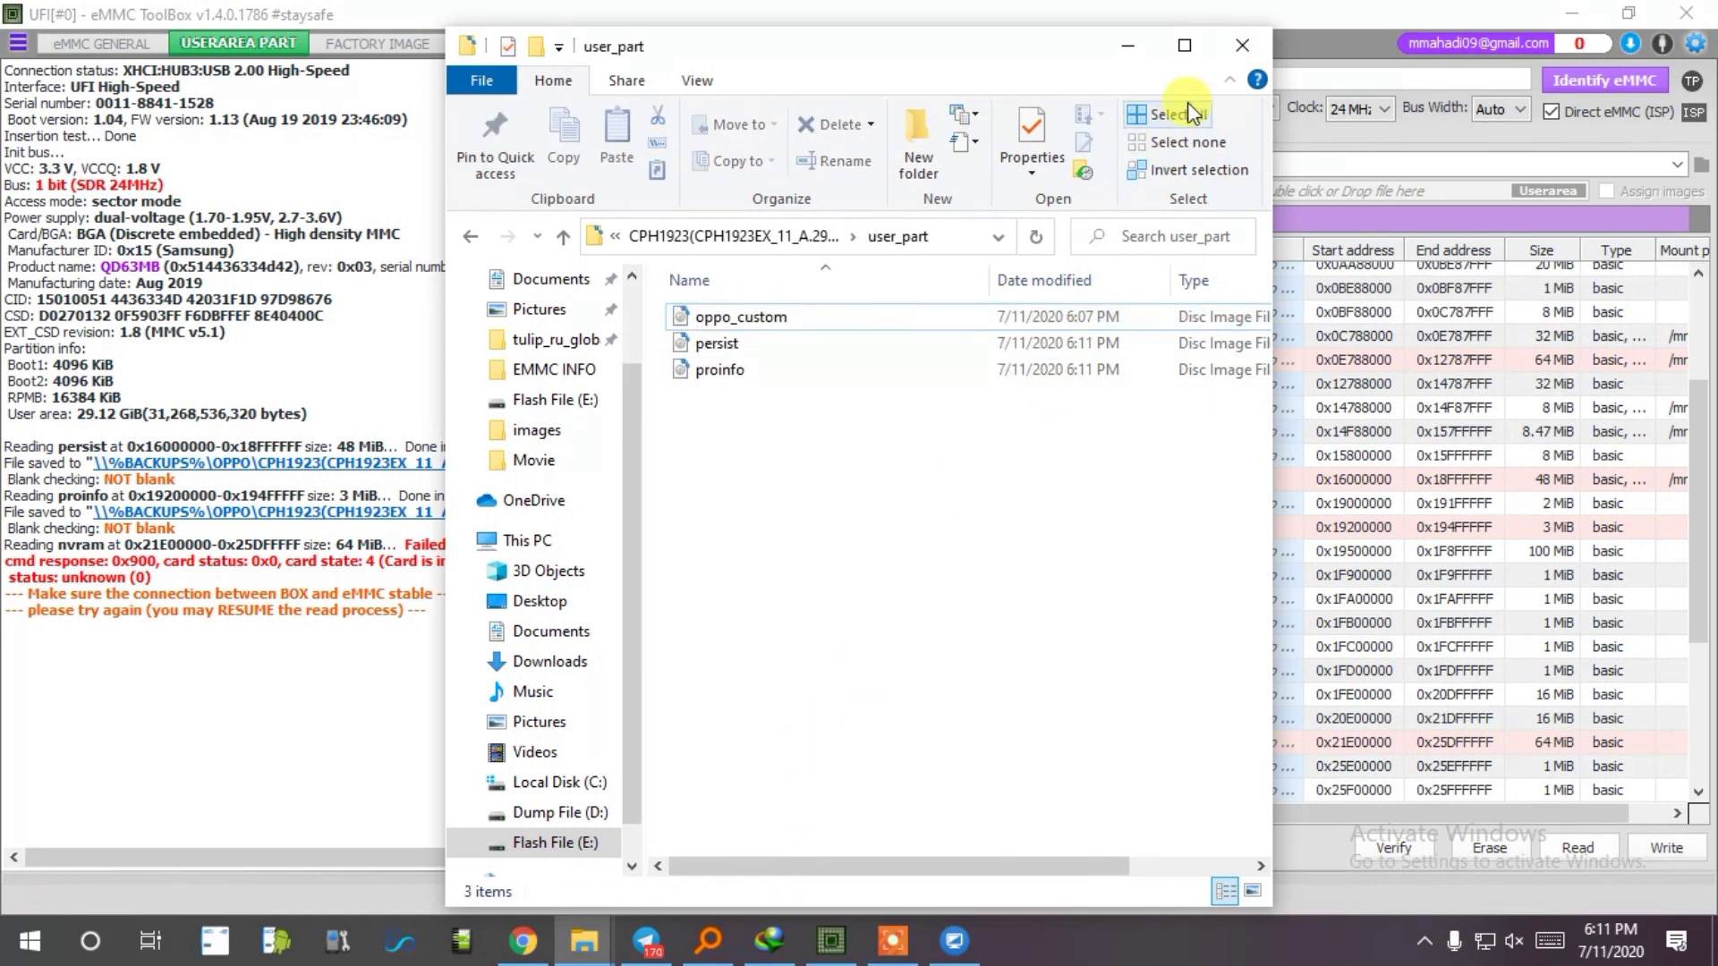
pyautogui.click(1234, 54)
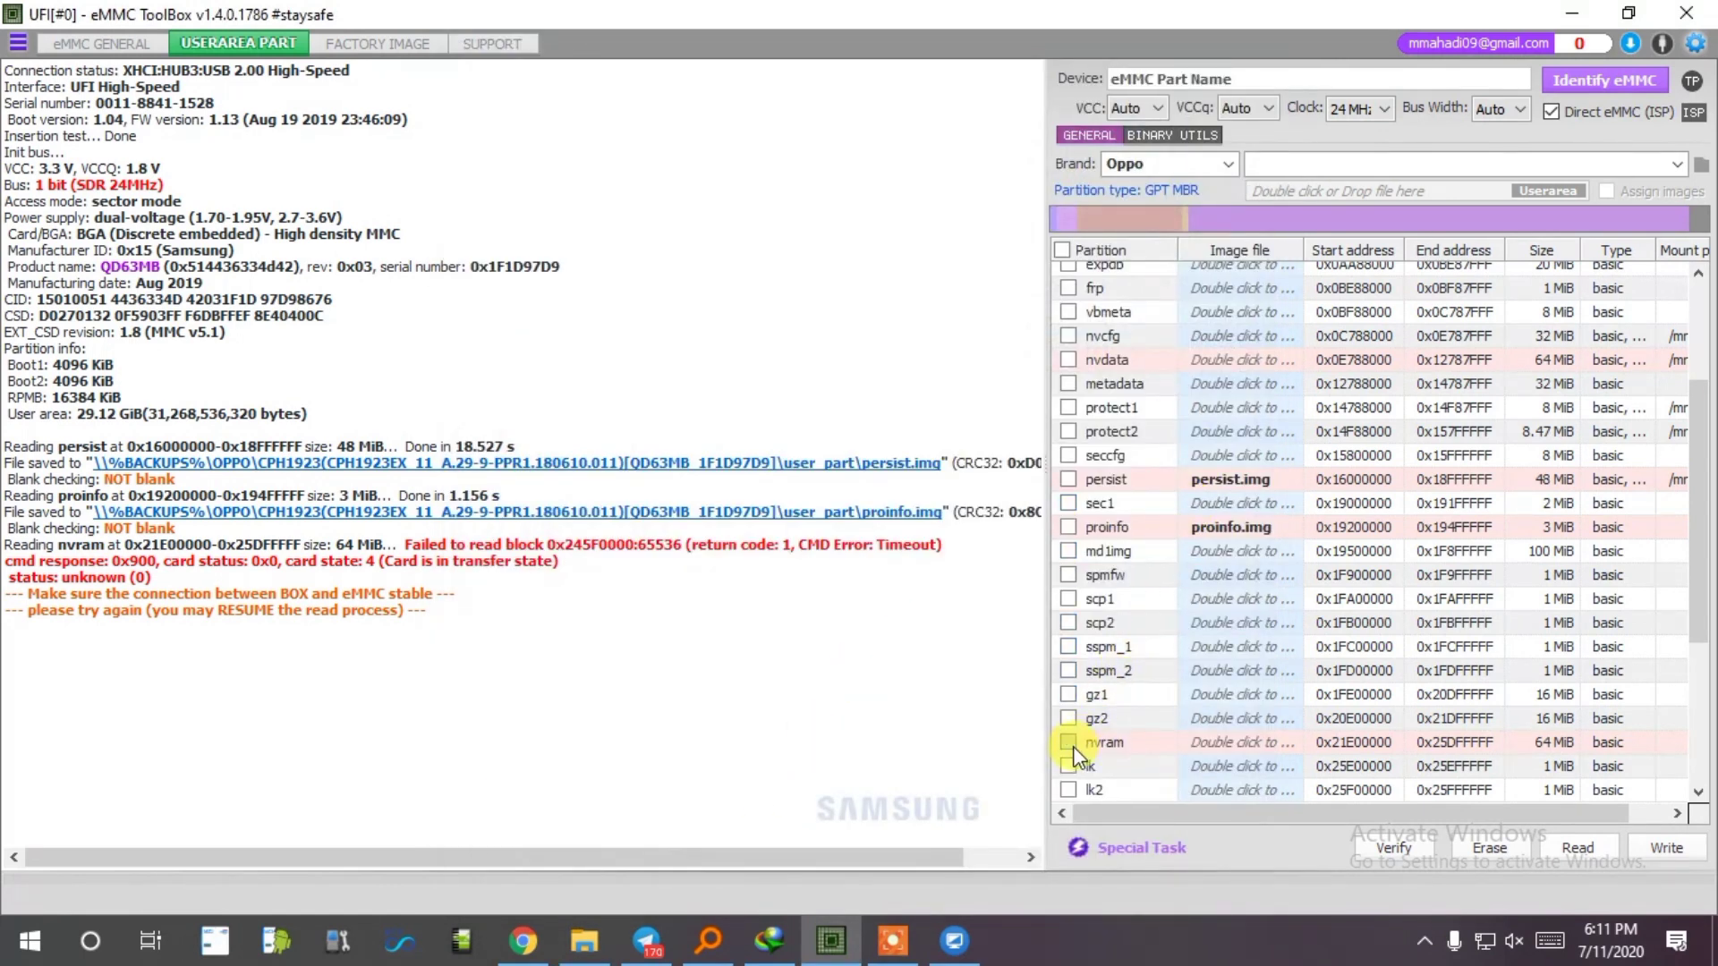
# - Select the nvdata partition, set the clock to 48 MHz and read the partition
pyautogui.scroll(3, 1109, 613)
pyautogui.click(1069, 560)
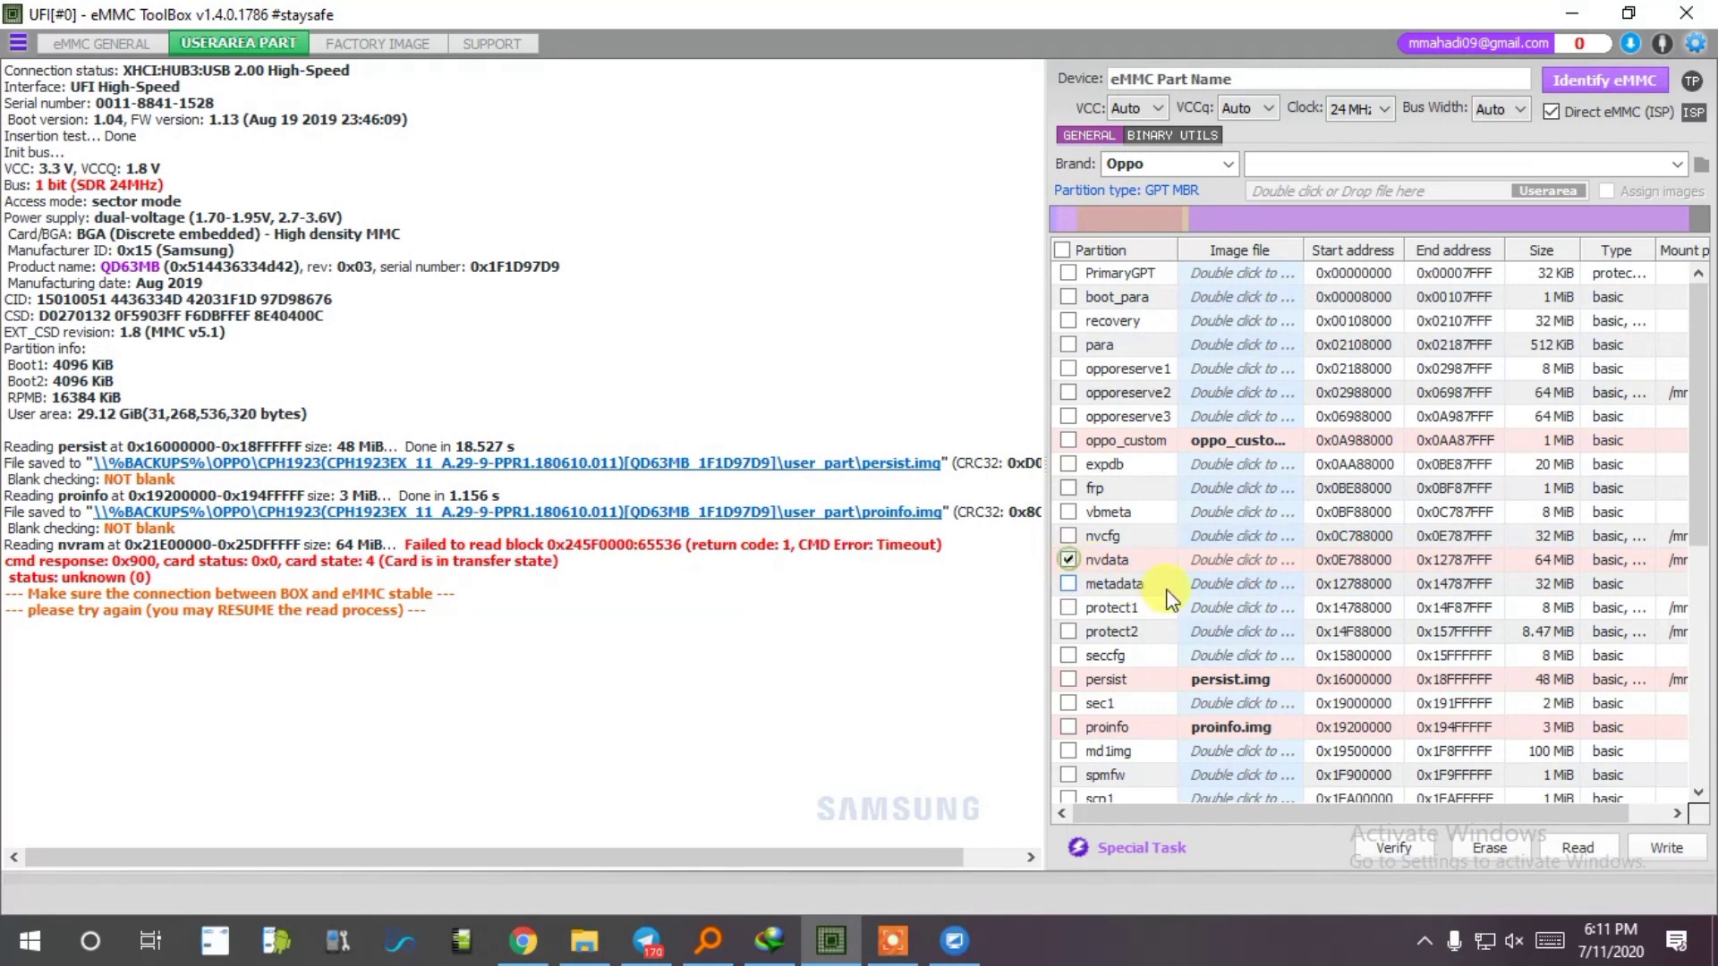
pyautogui.click(1360, 108)
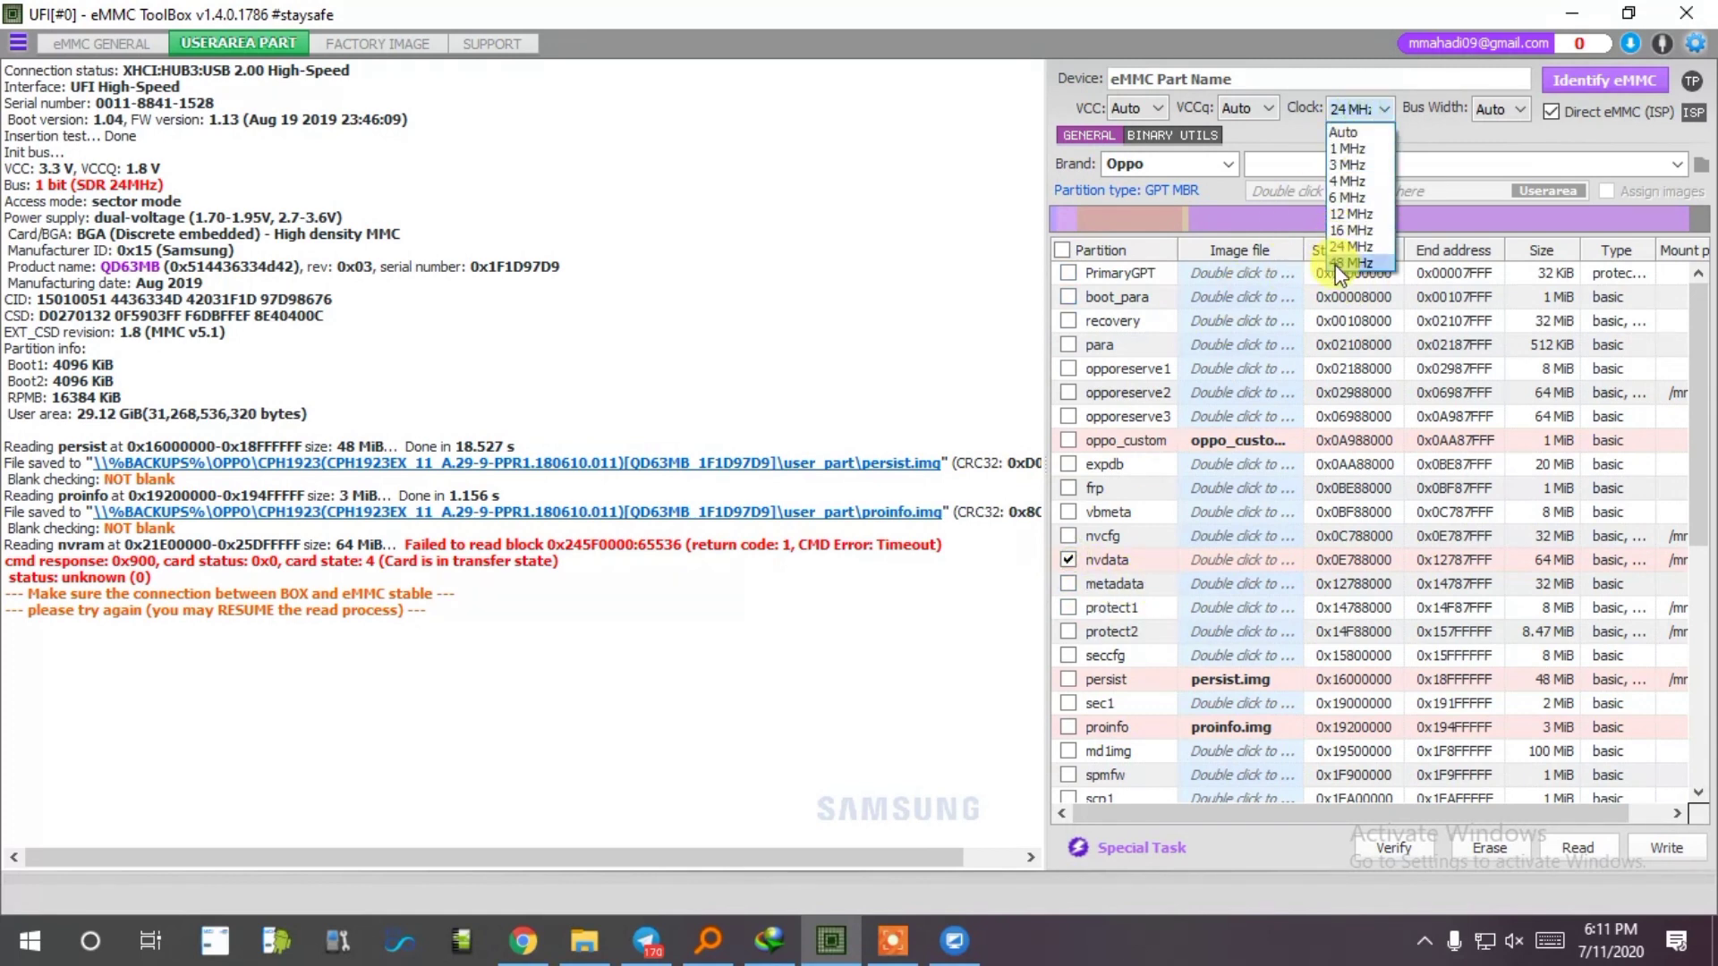
pyautogui.click(1337, 271)
pyautogui.click(1596, 844)
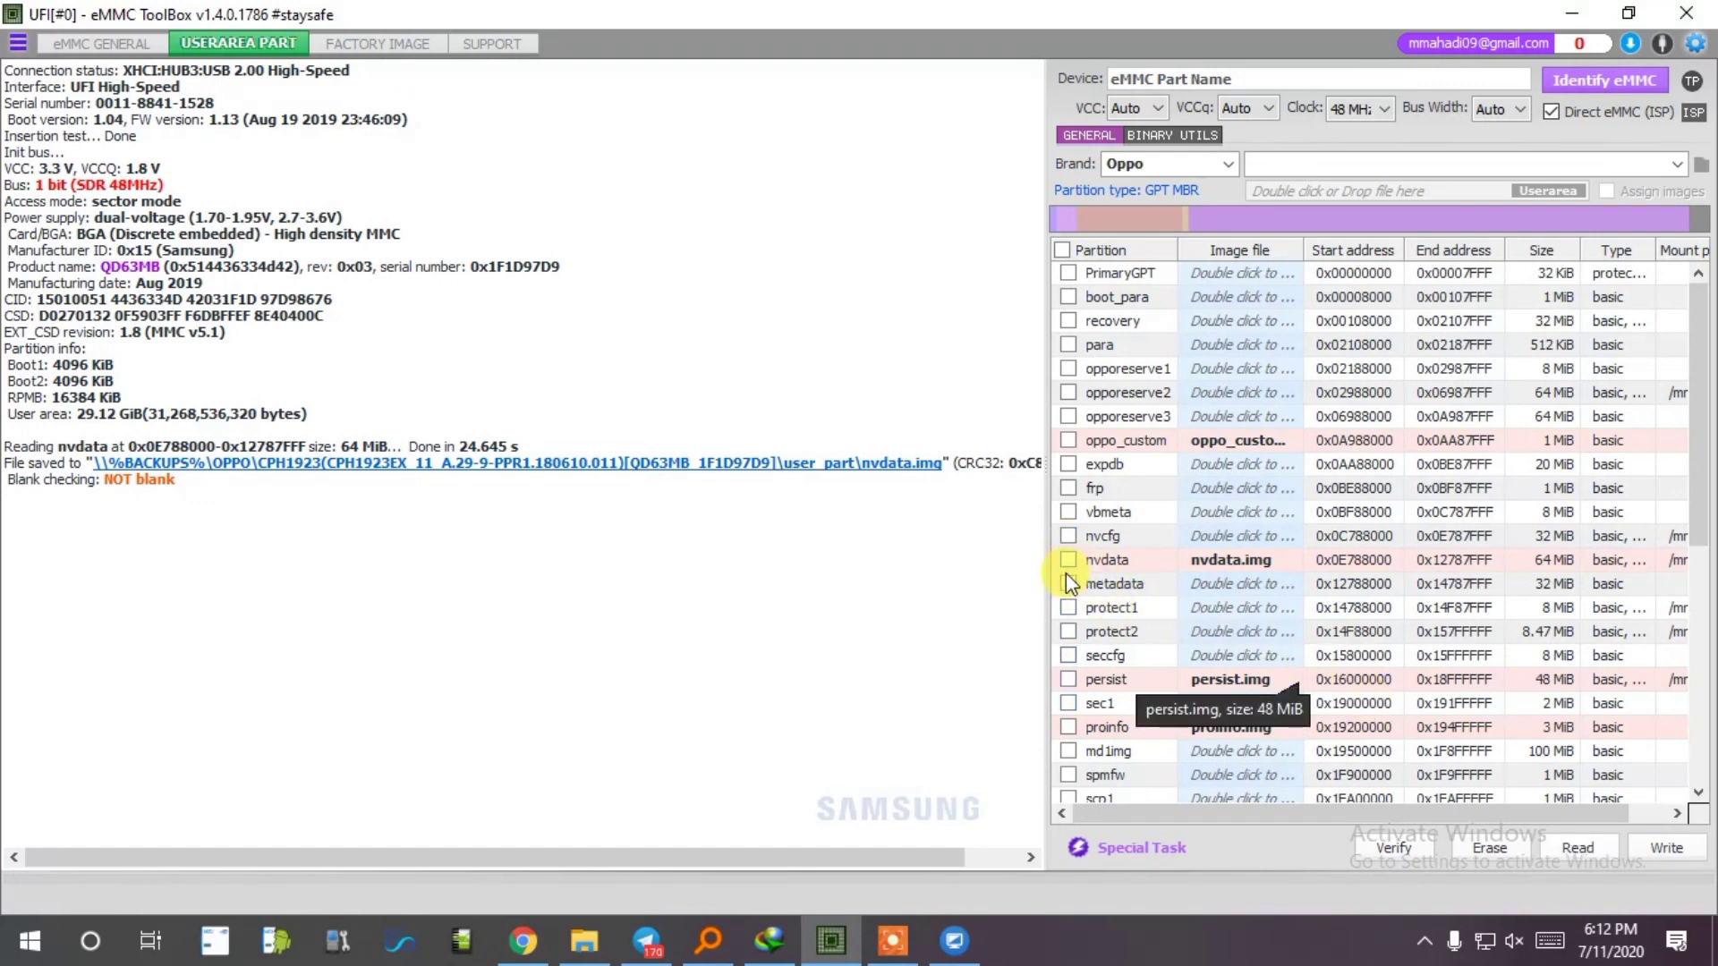
# - Select the nvram partition and read it into the backup
pyautogui.scroll(-7, 1066, 572)
pyautogui.click(1069, 457)
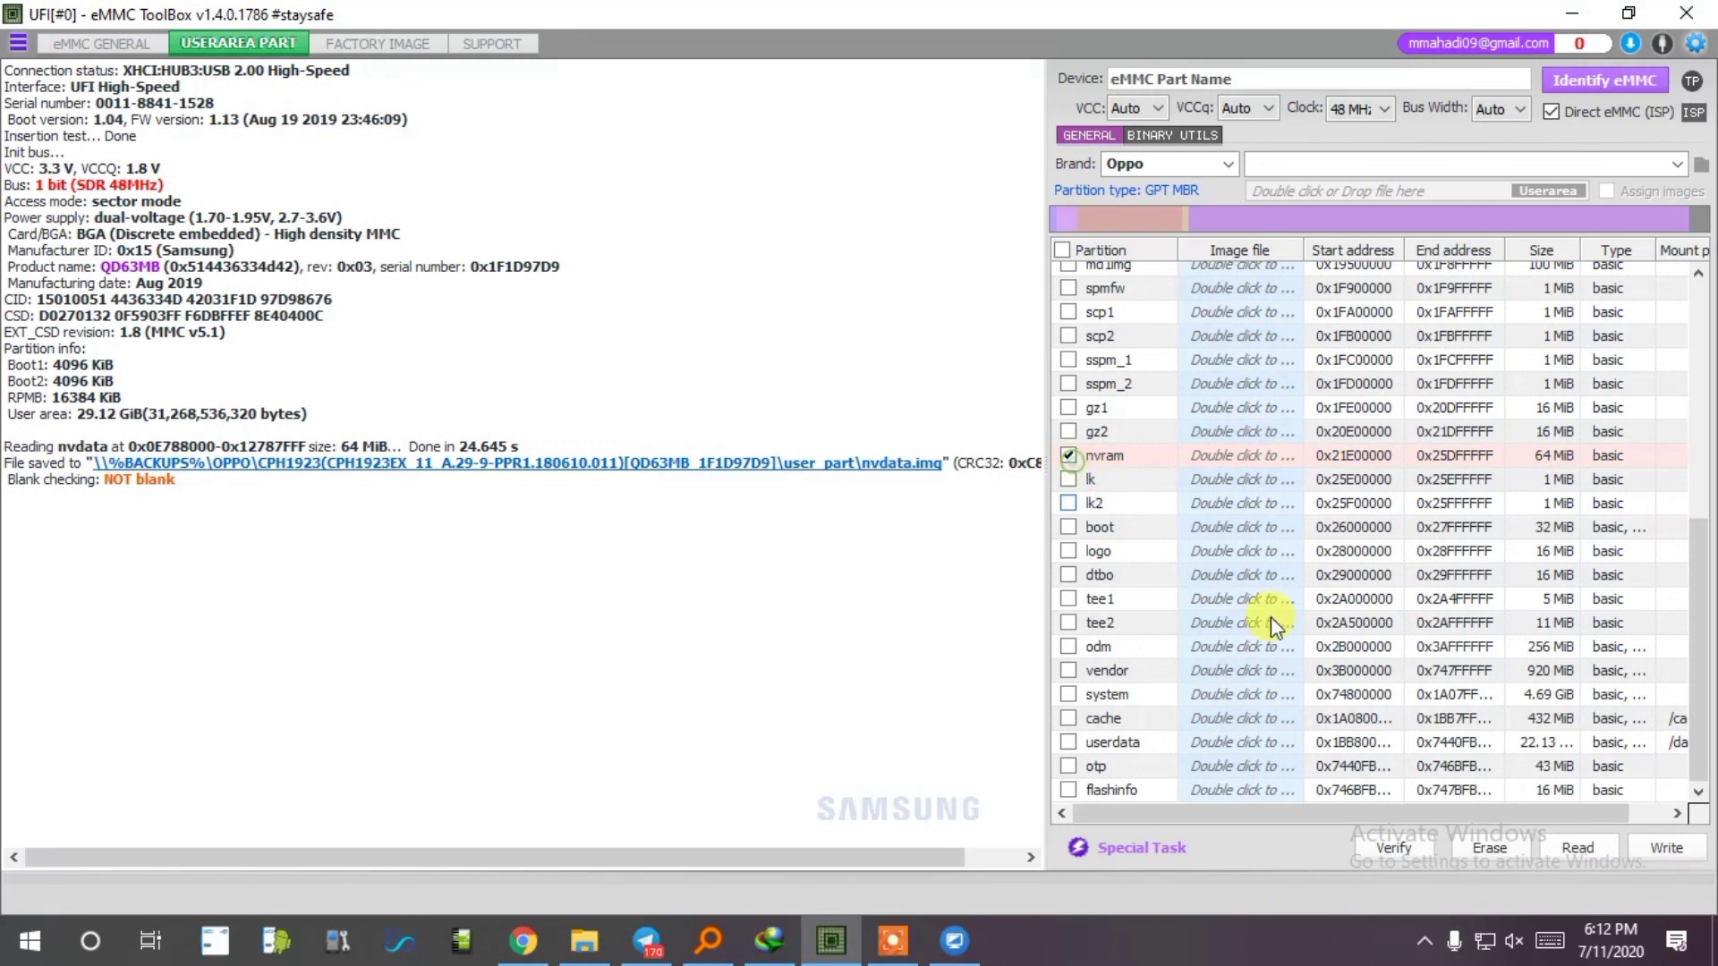
pyautogui.click(1588, 857)
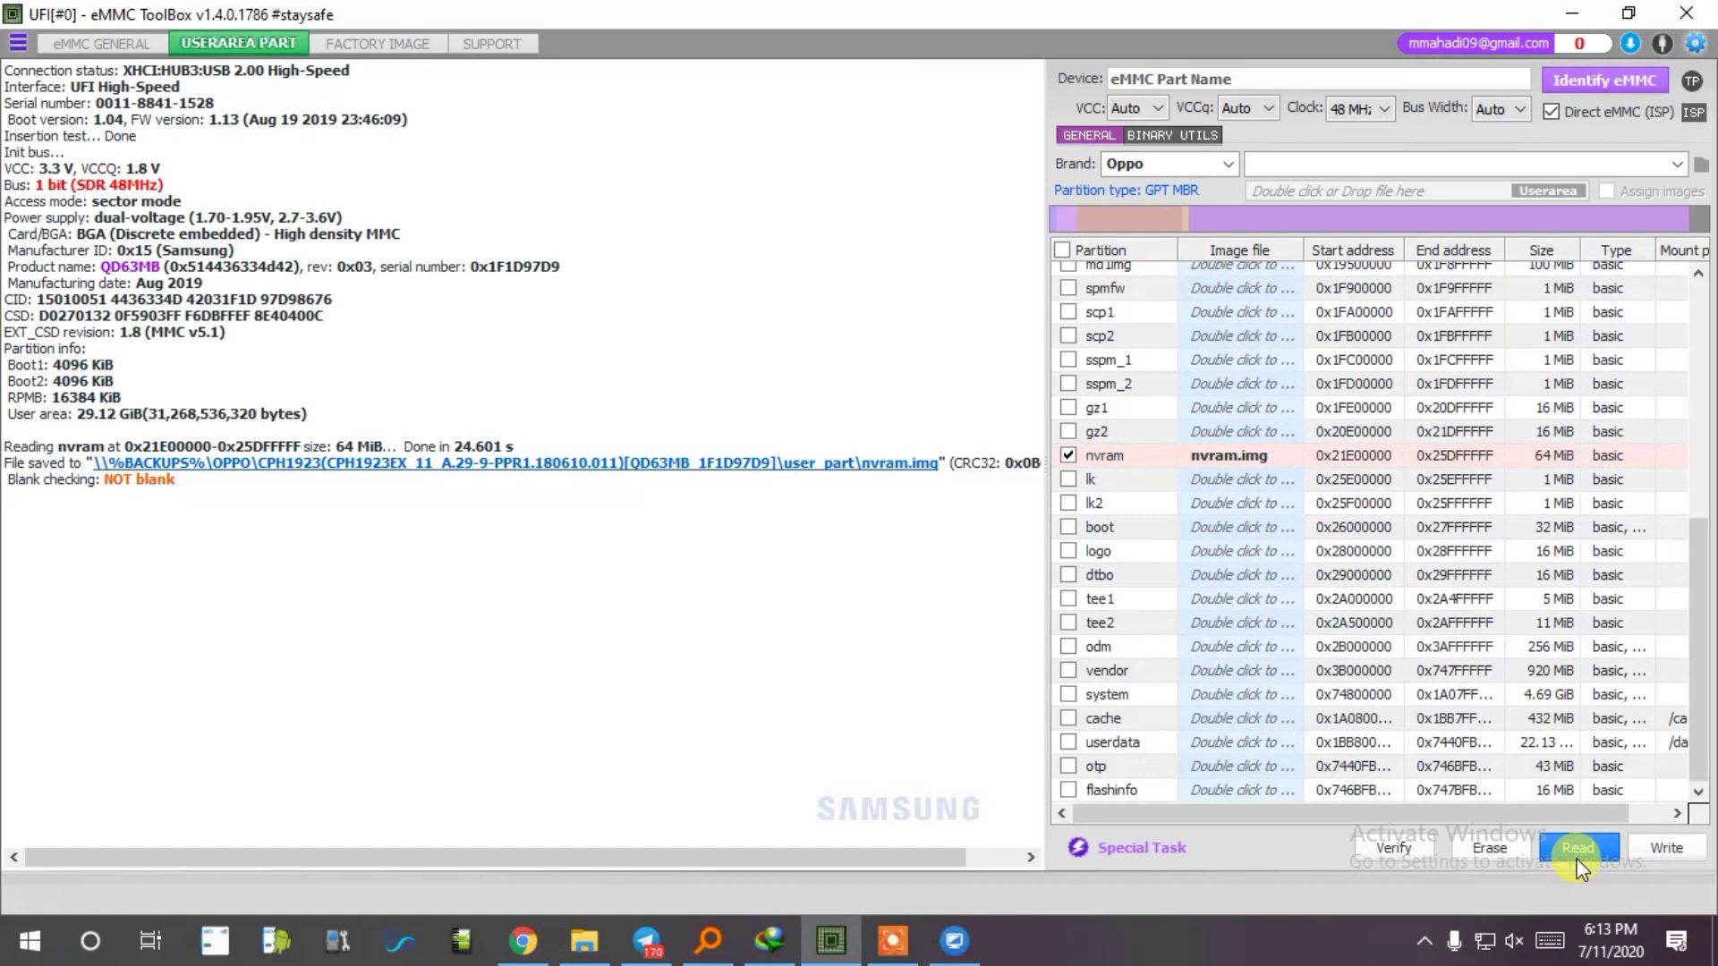
# - Identify the eMMC again from the general page and highlight the partition configuration value in the log
pyautogui.click(79, 41)
pyautogui.click(1602, 80)
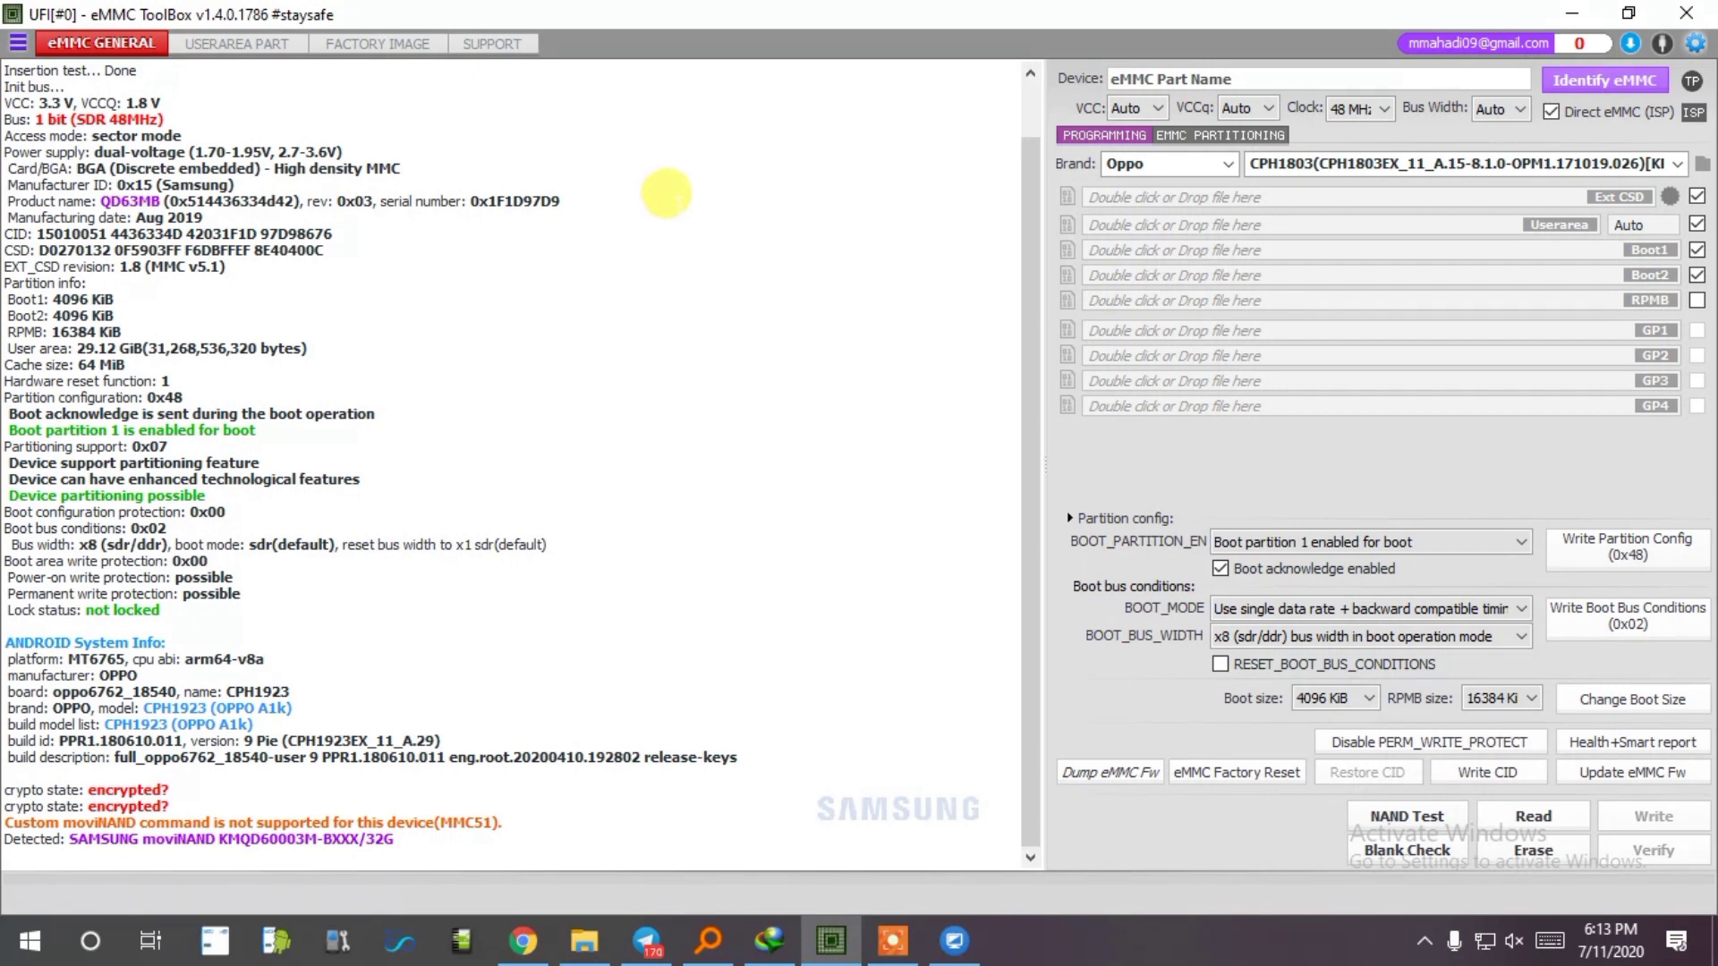
pyautogui.moveTo(132, 398); pyautogui.dragTo(259, 393)
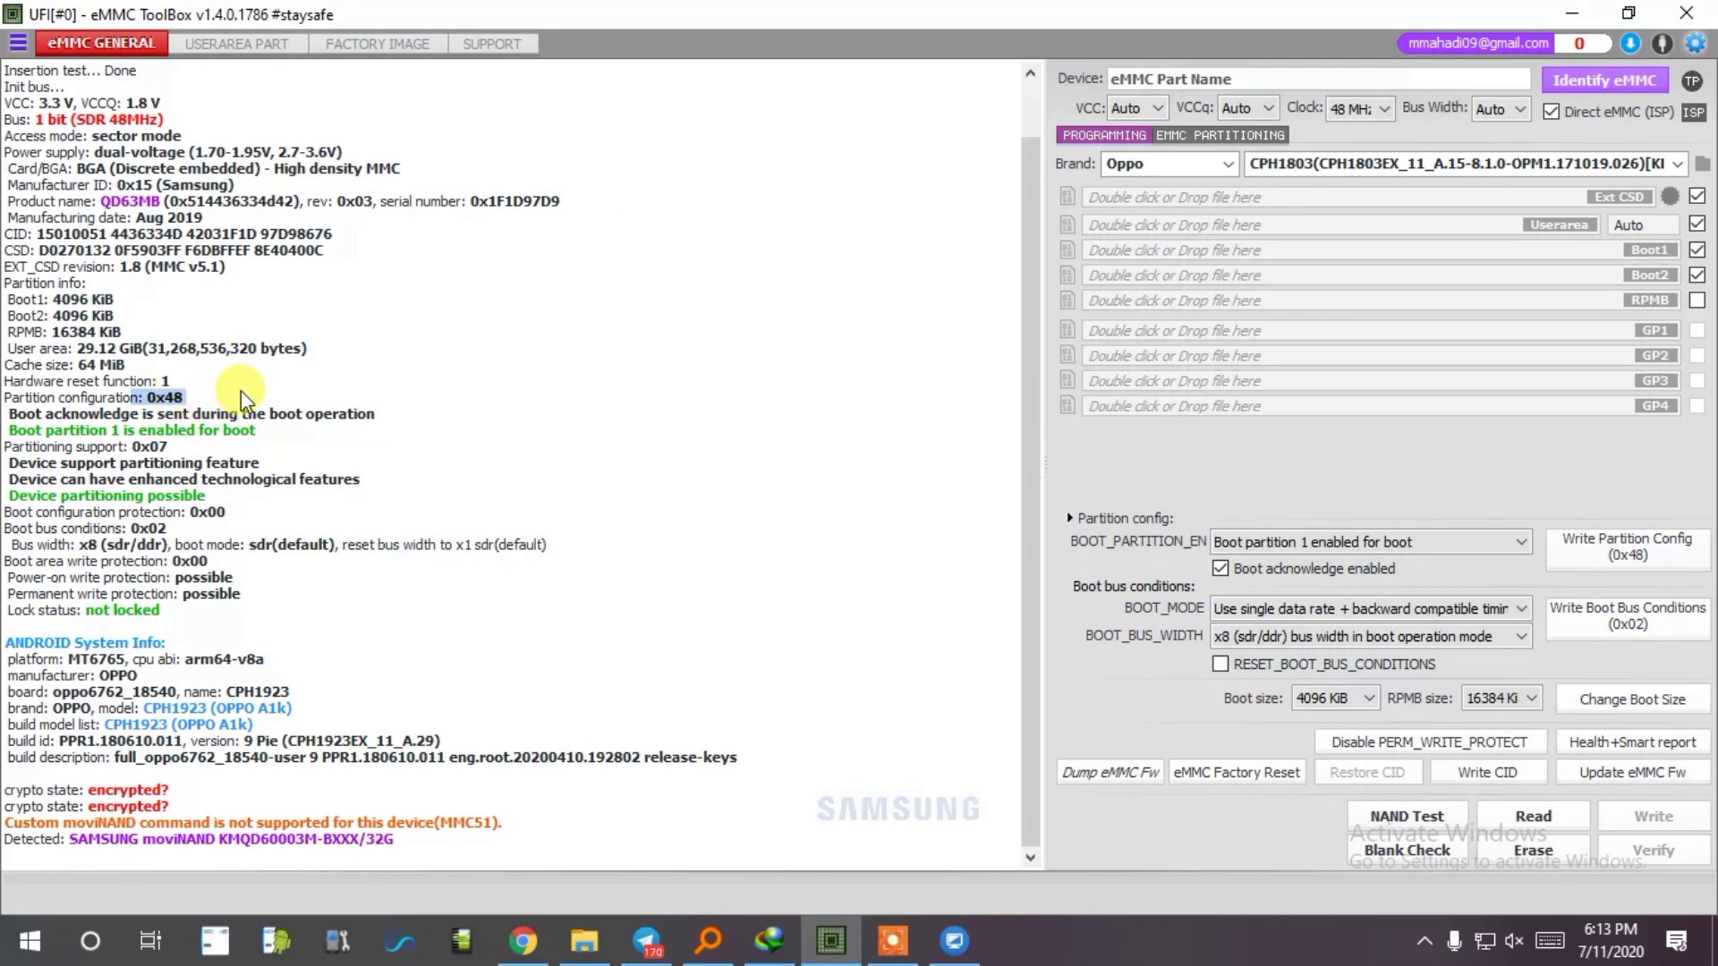
pyautogui.click(242, 390)
# - Capture the eMMC ToolBox window showing the chip details with Greenshot and choose to save the screenshot
pyautogui.click(1419, 933)
pyautogui.rightClick(1484, 889)
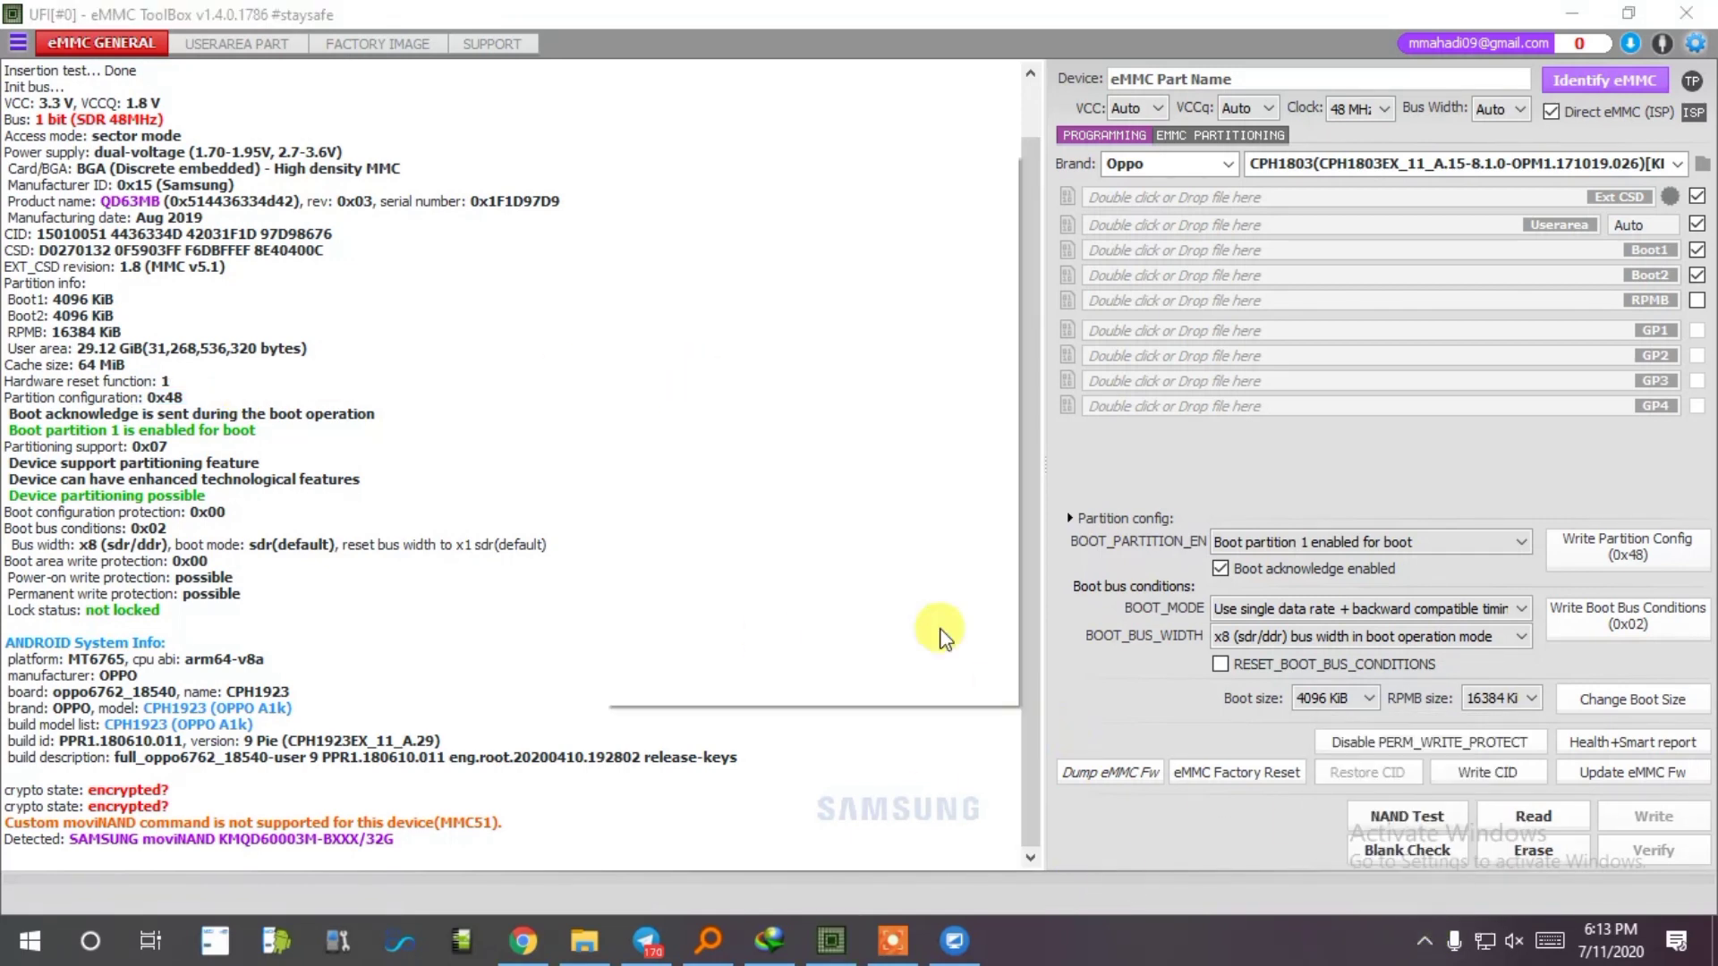
pyautogui.click(725, 221)
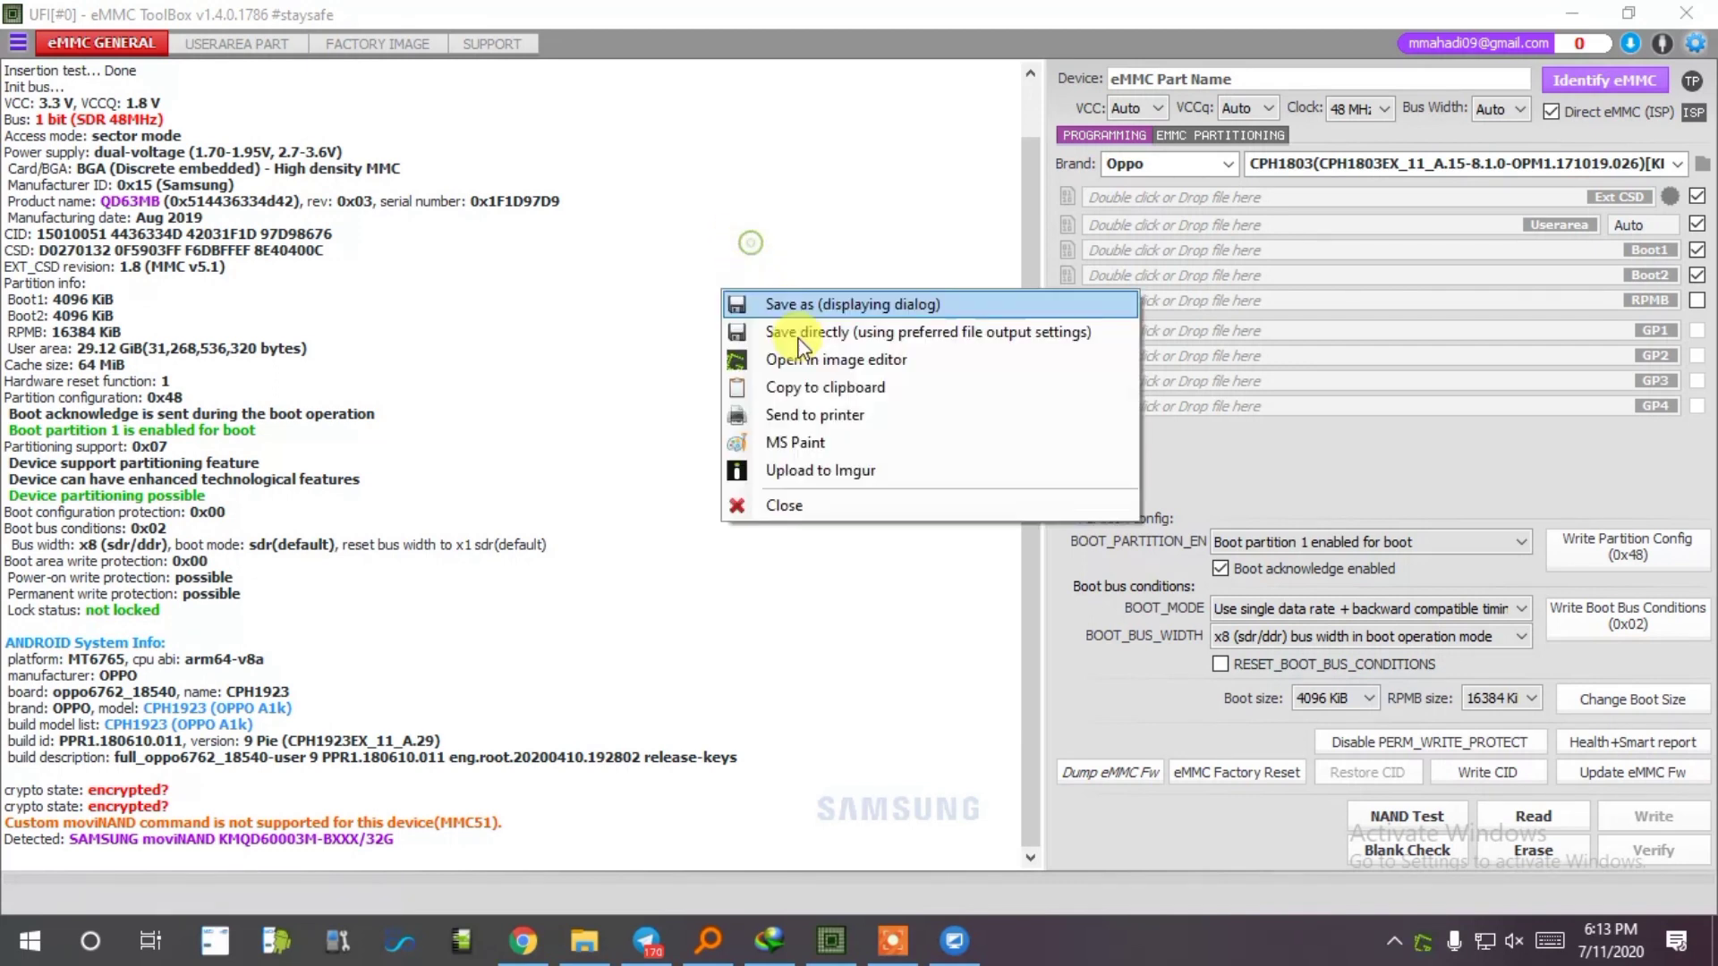
pyautogui.click(852, 330)
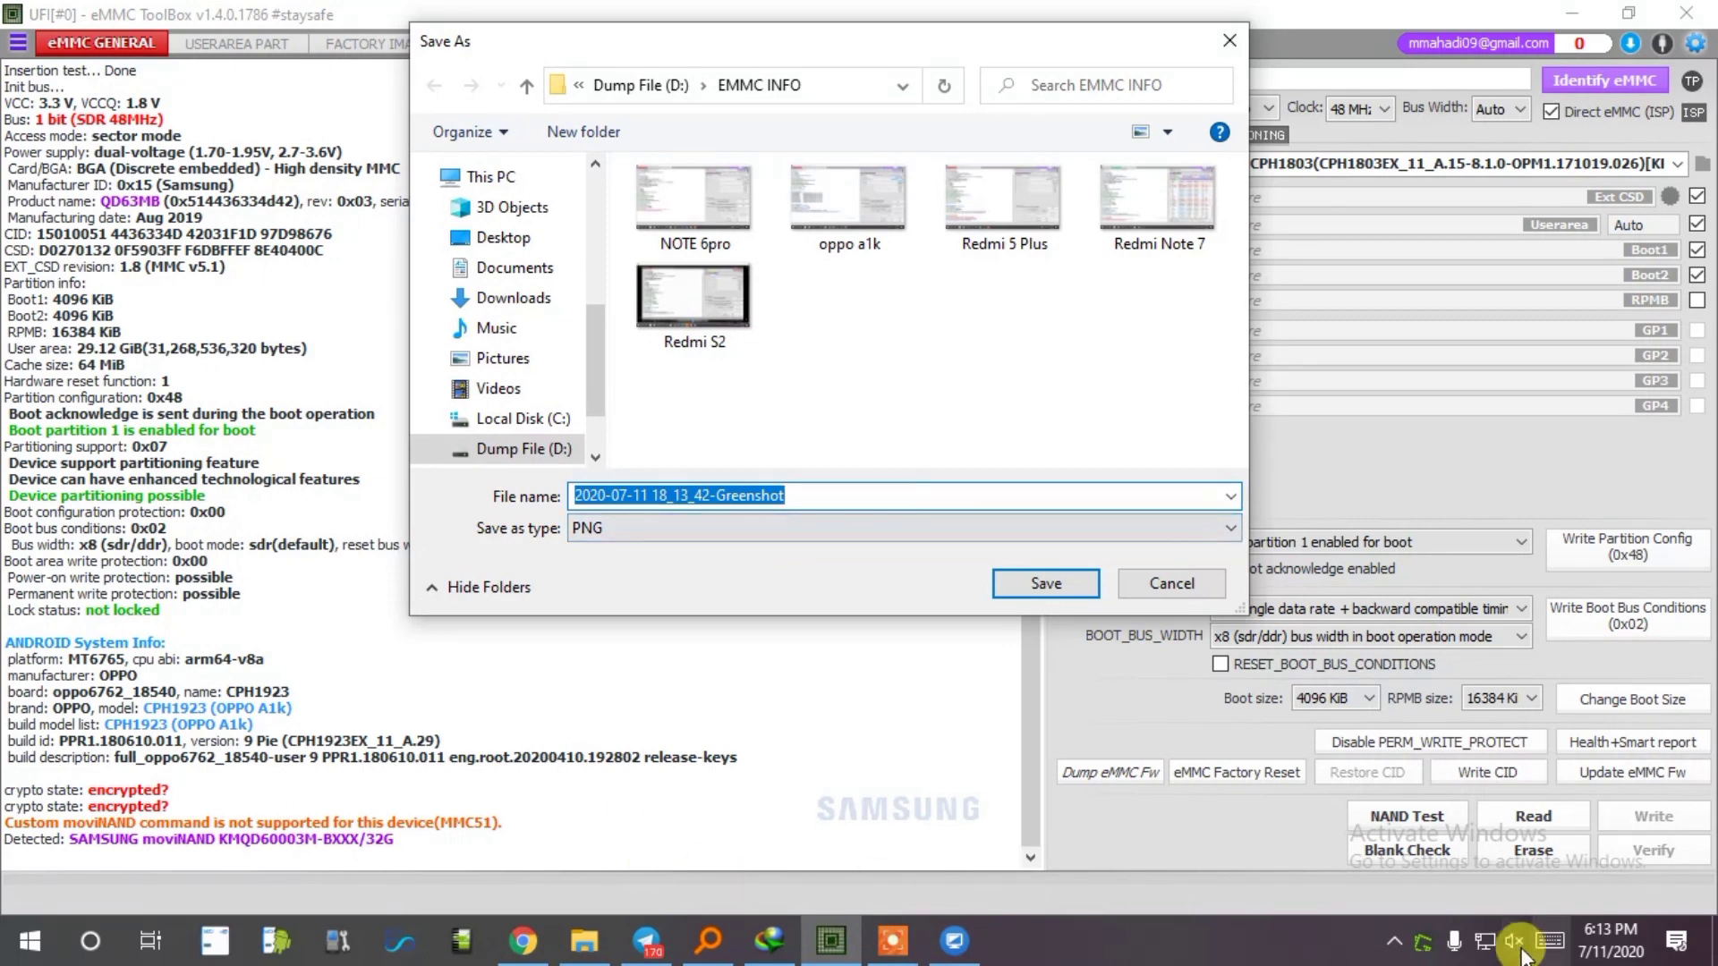
# - Save the screenshot as a PNG named Oppo a1k in the EMMC INFO folder, replacing the existing file, and close the touch keyboard
pyautogui.click(1549, 939)
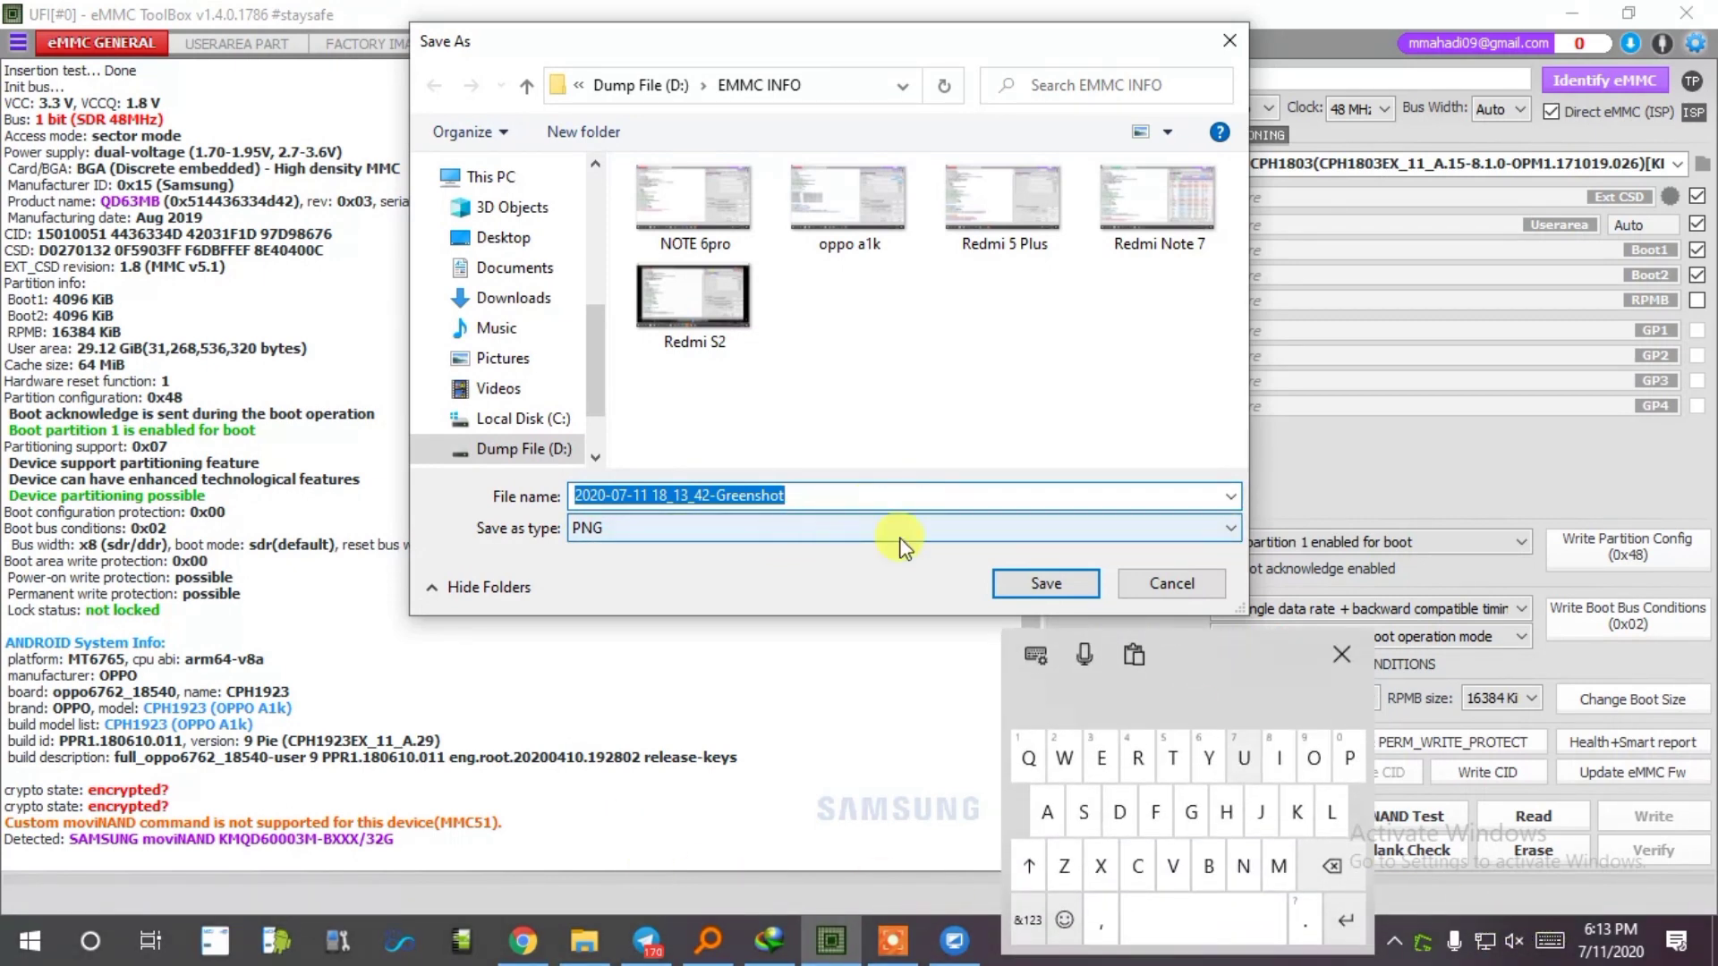
pyautogui.click(1315, 759)
pyautogui.click(1349, 759)
pyautogui.click(1350, 759)
pyautogui.click(1314, 759)
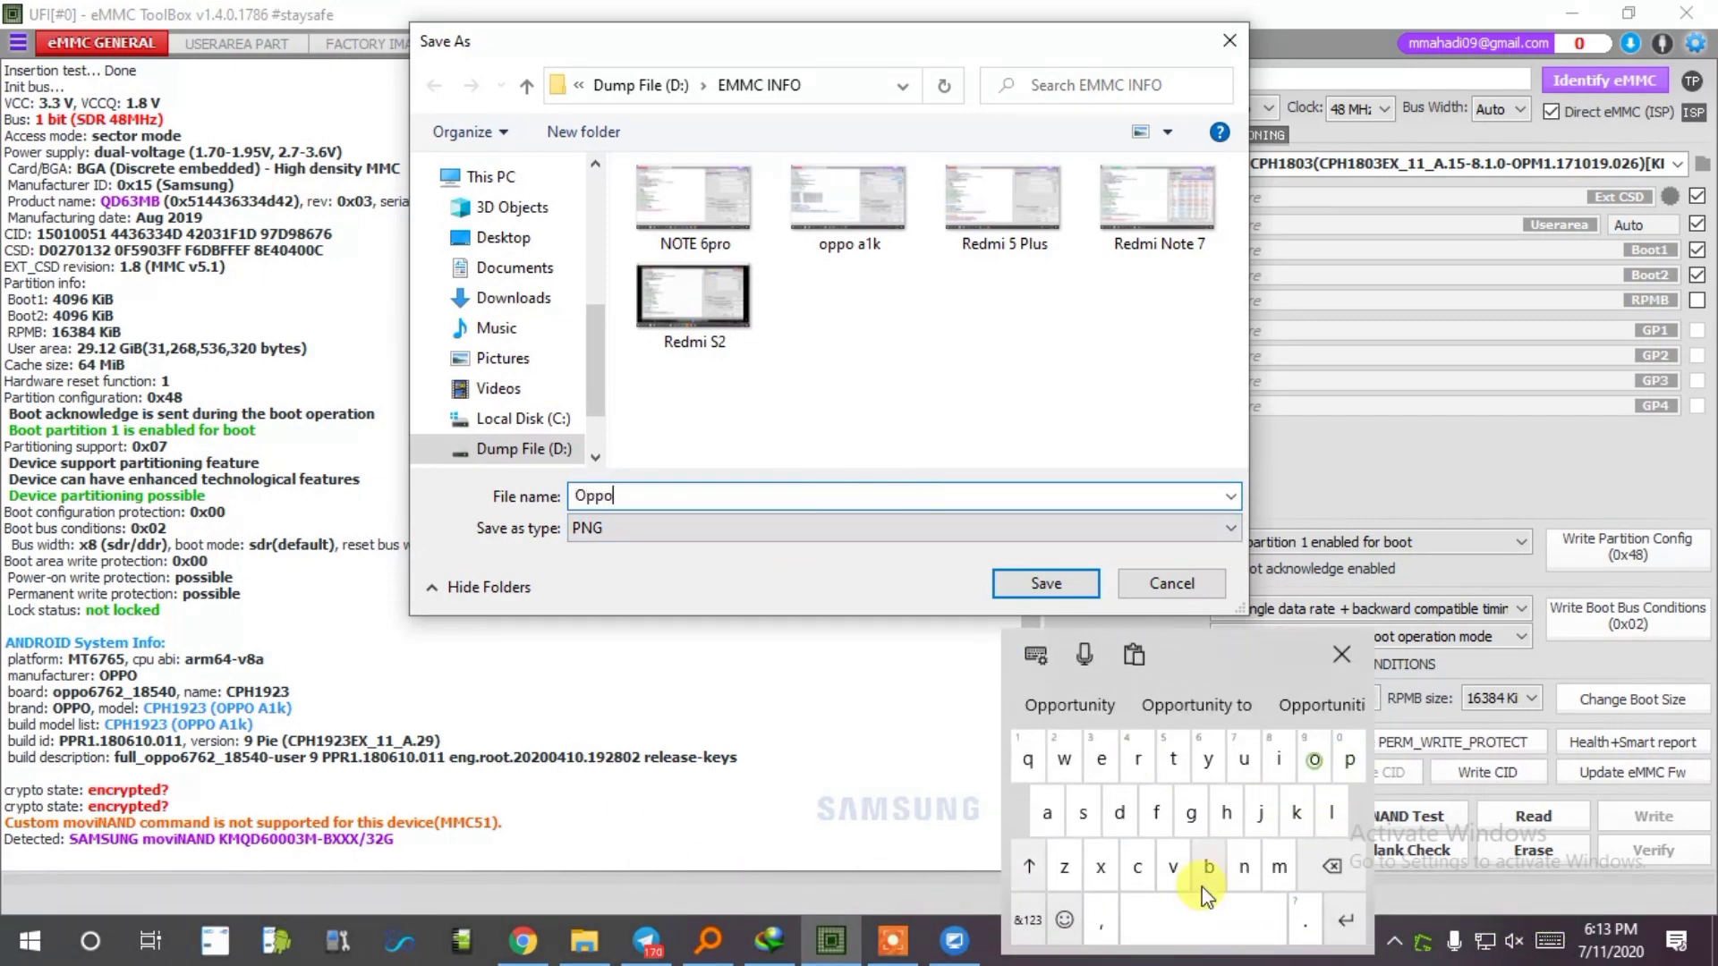
pyautogui.click(1201, 920)
pyautogui.click(1047, 814)
pyautogui.click(1028, 920)
pyautogui.click(1029, 759)
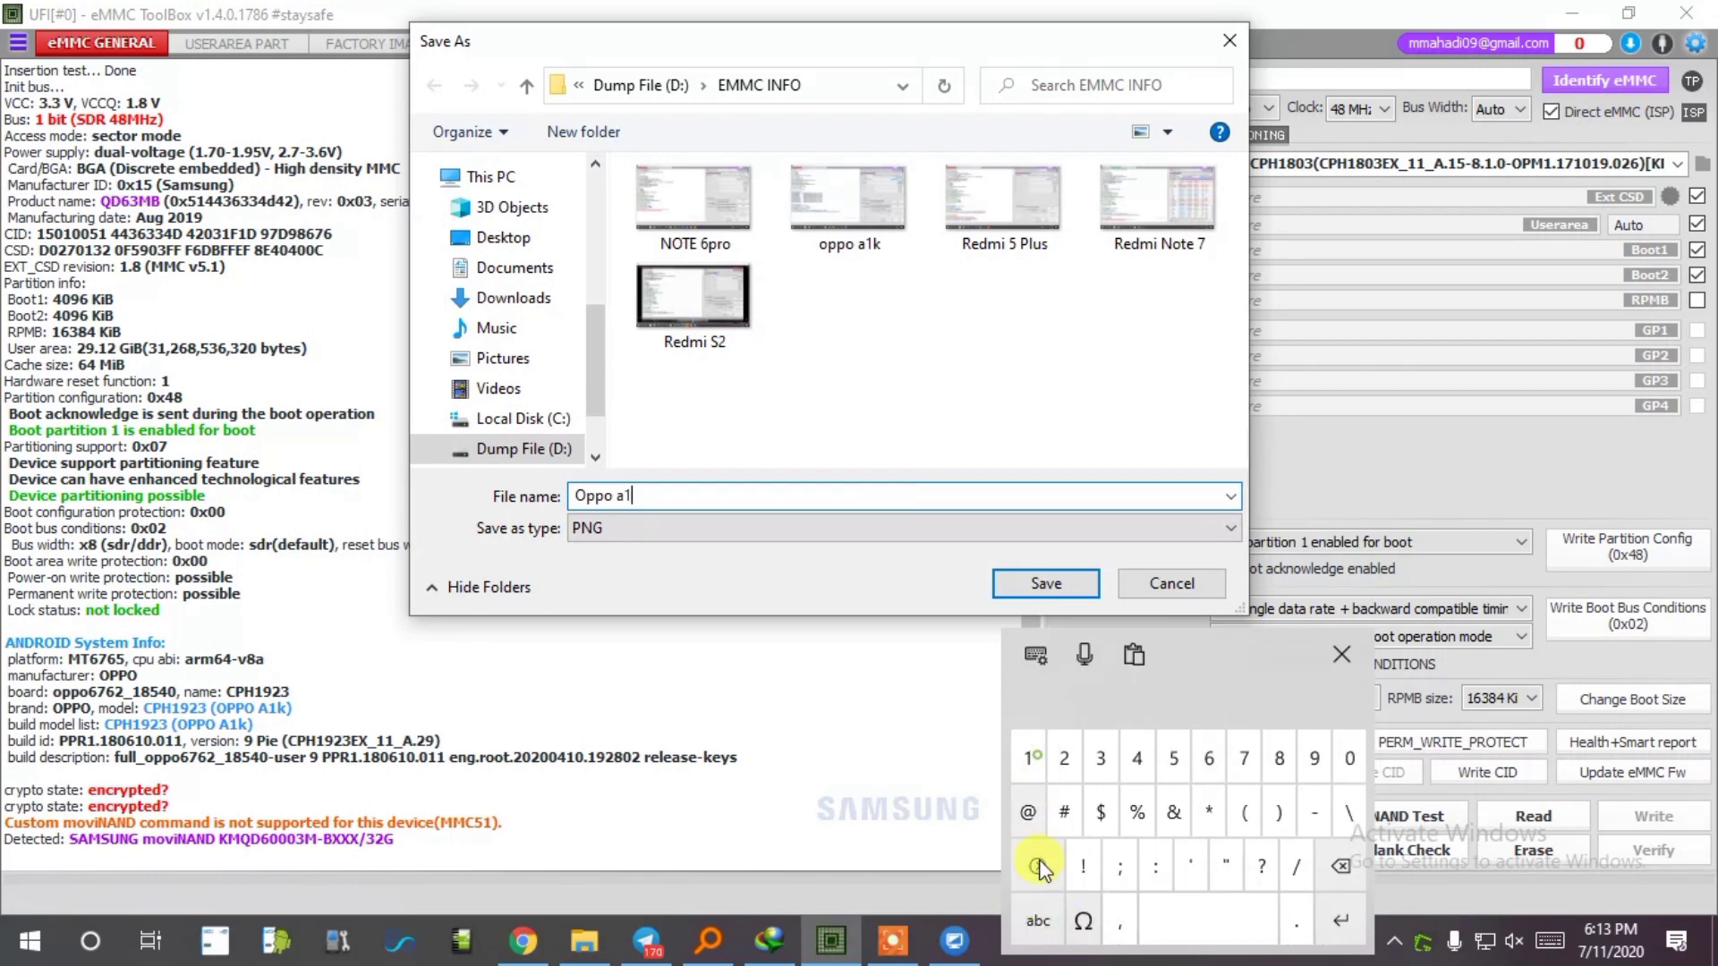
pyautogui.click(1029, 920)
pyautogui.click(1316, 816)
pyautogui.click(1046, 583)
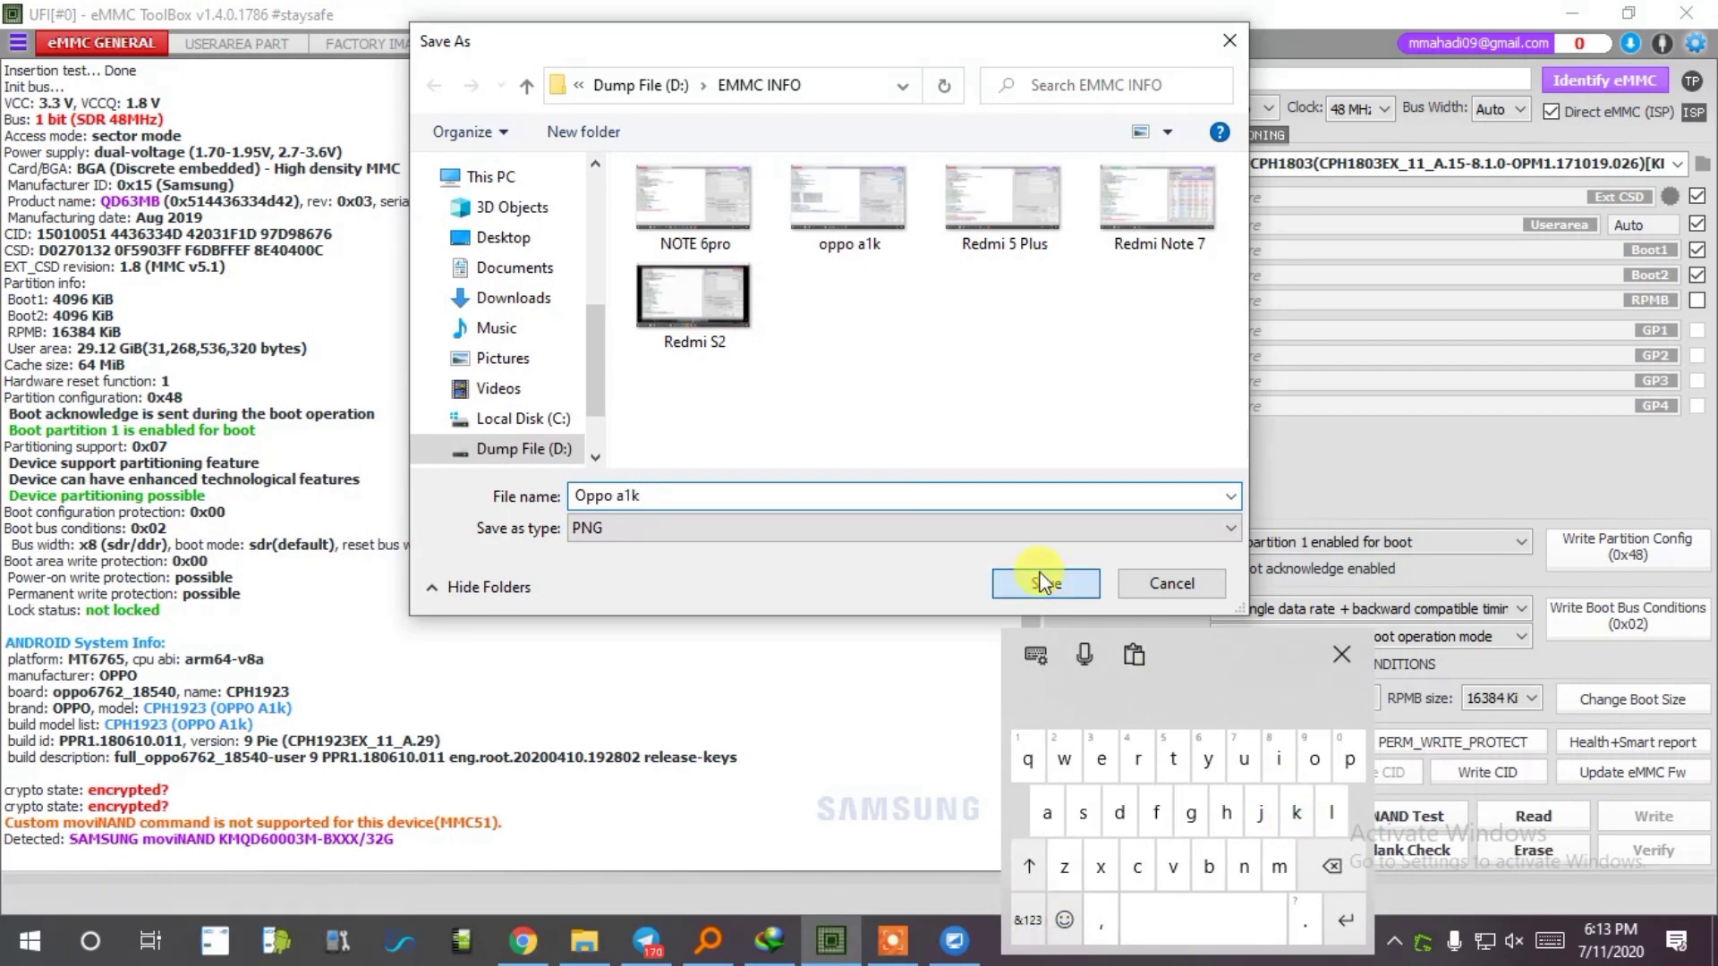
pyautogui.click(933, 477)
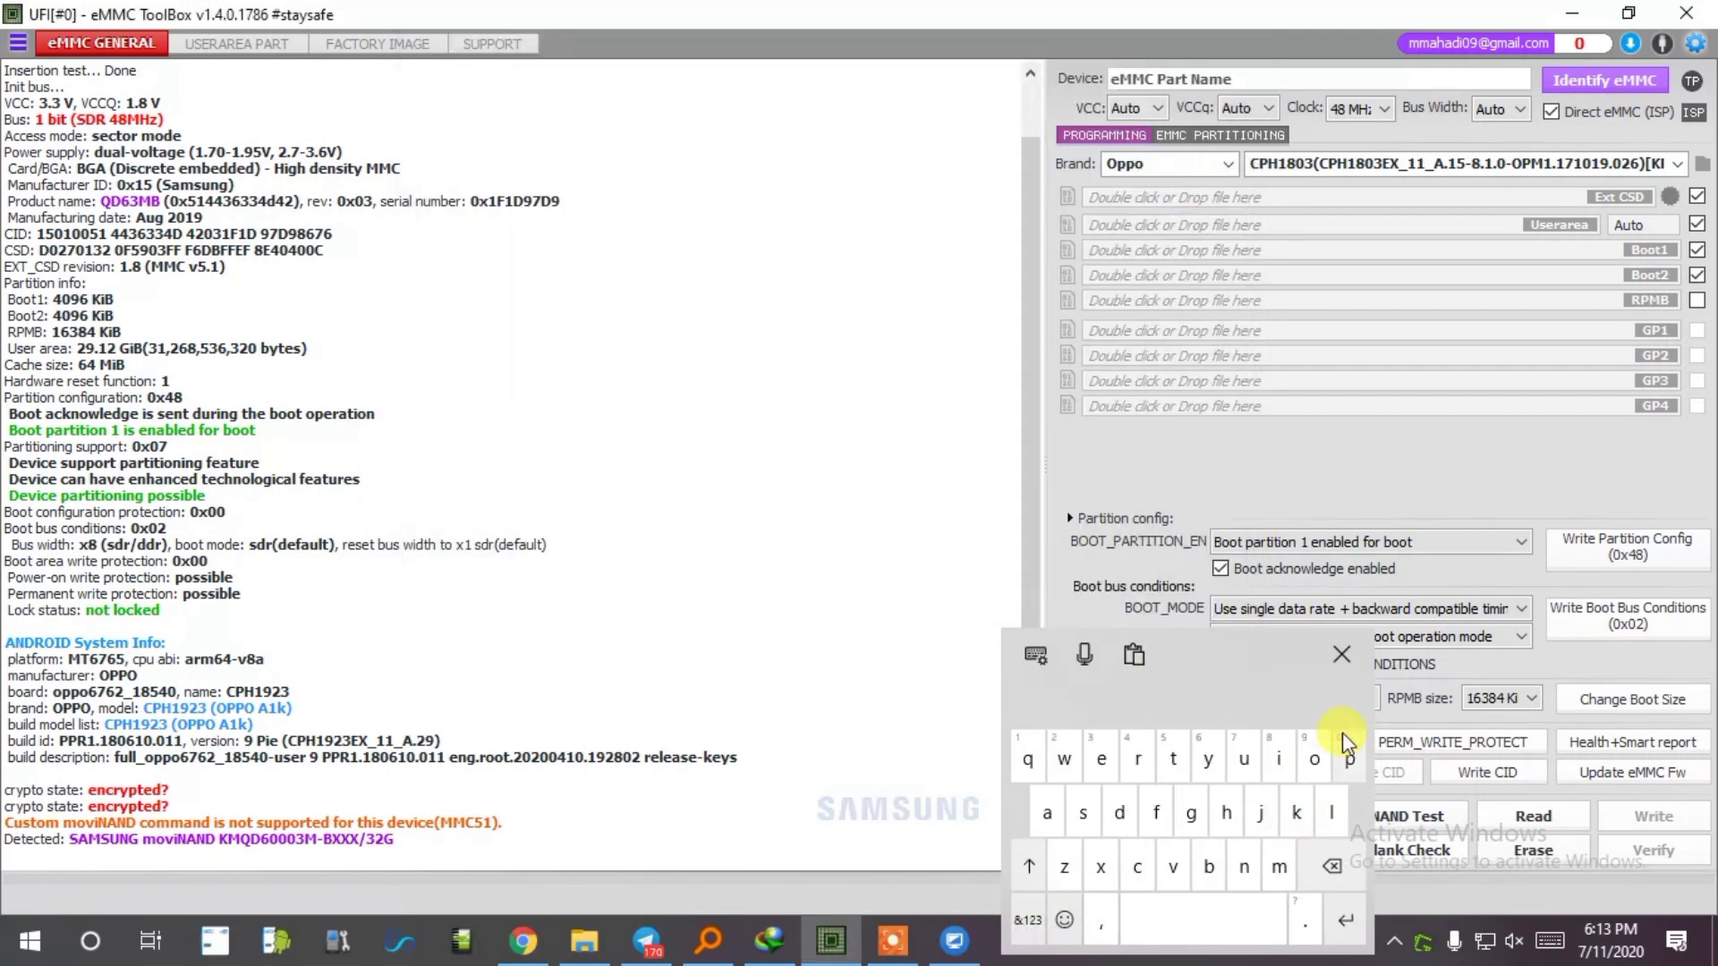
pyautogui.click(1337, 662)
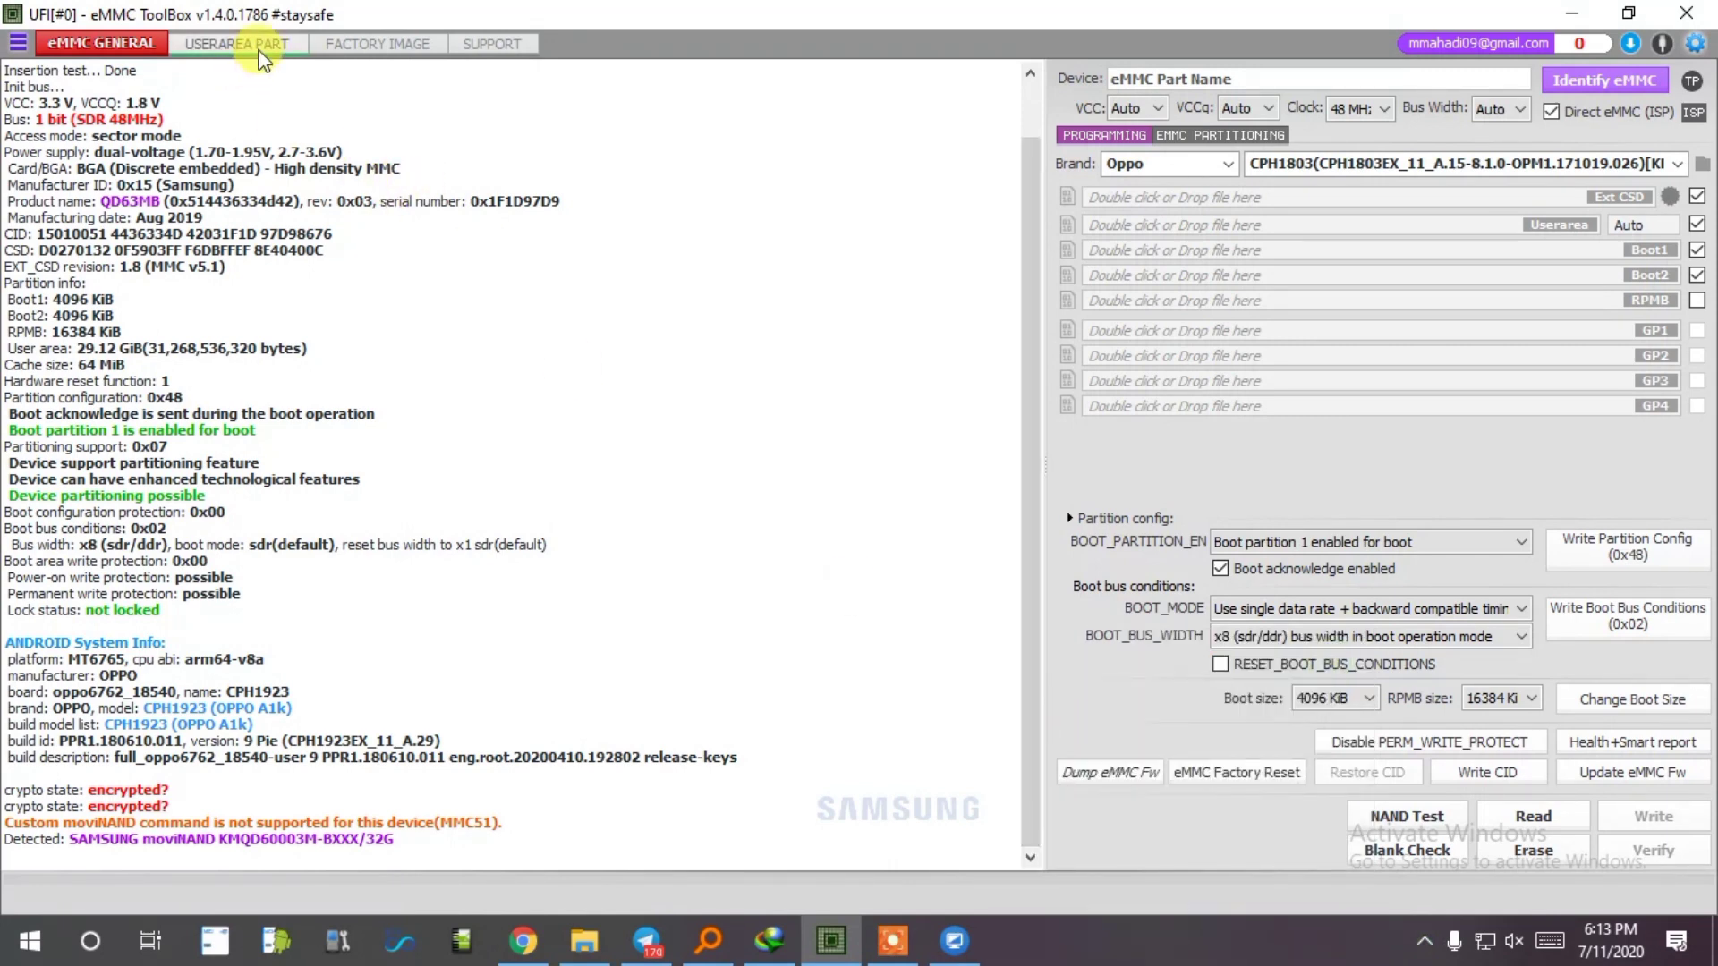
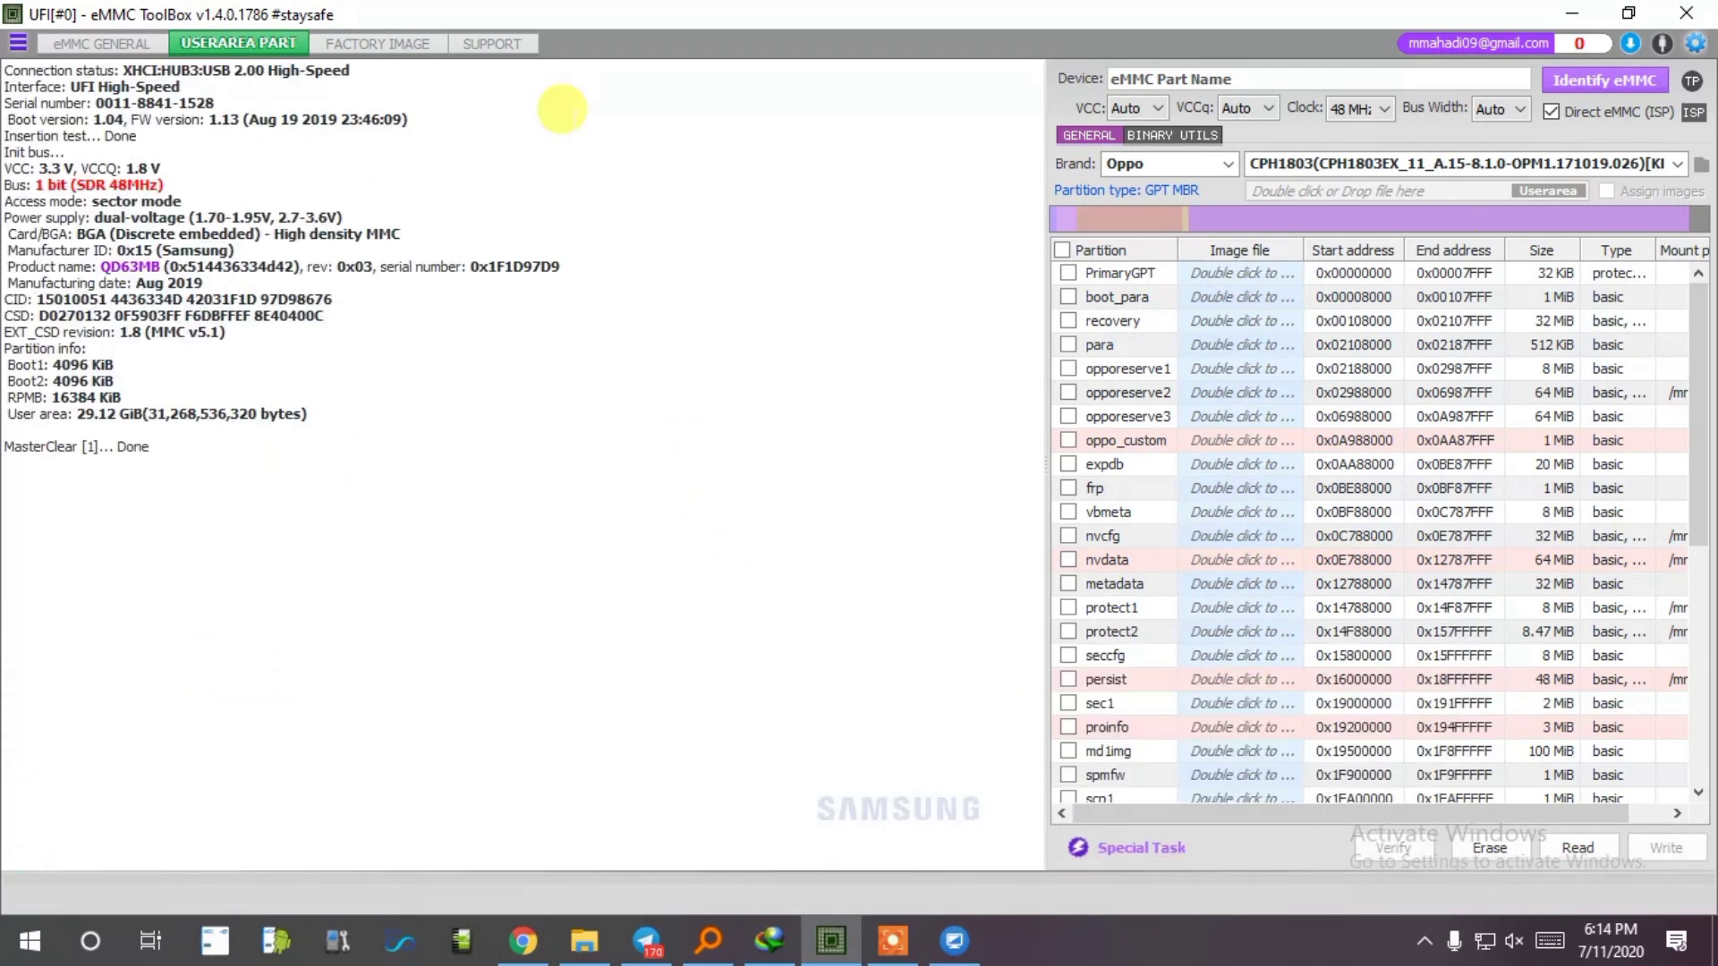
# - Return to the general eMMC page
pyautogui.click(107, 42)
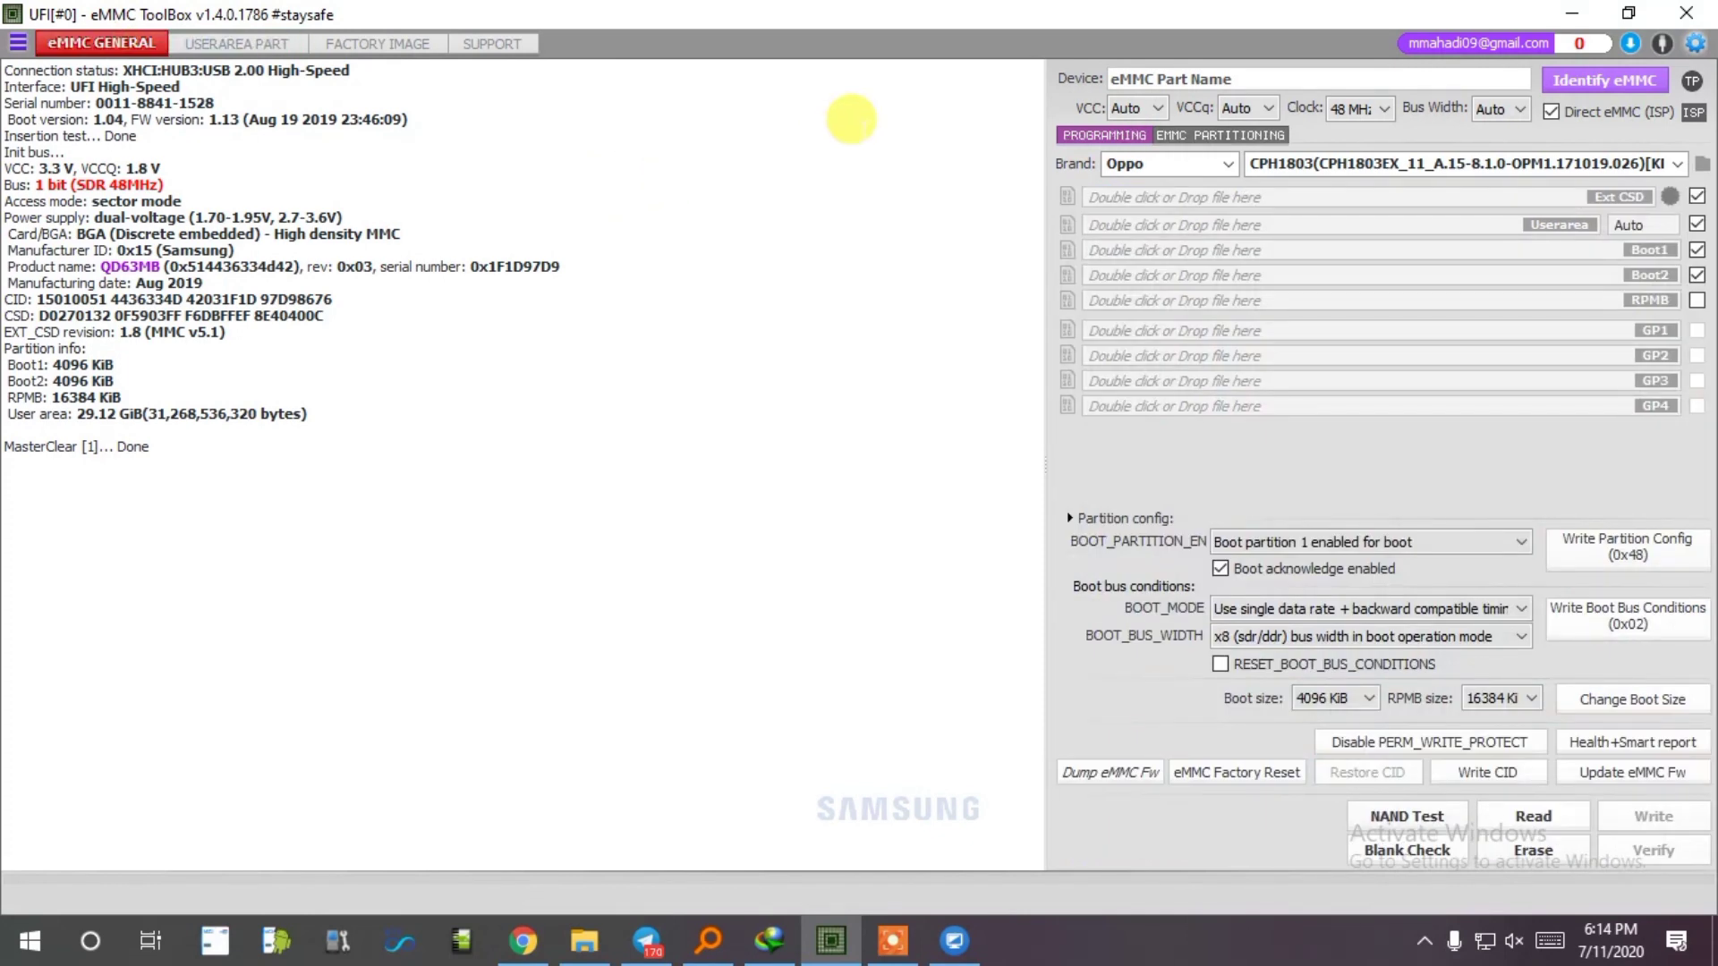